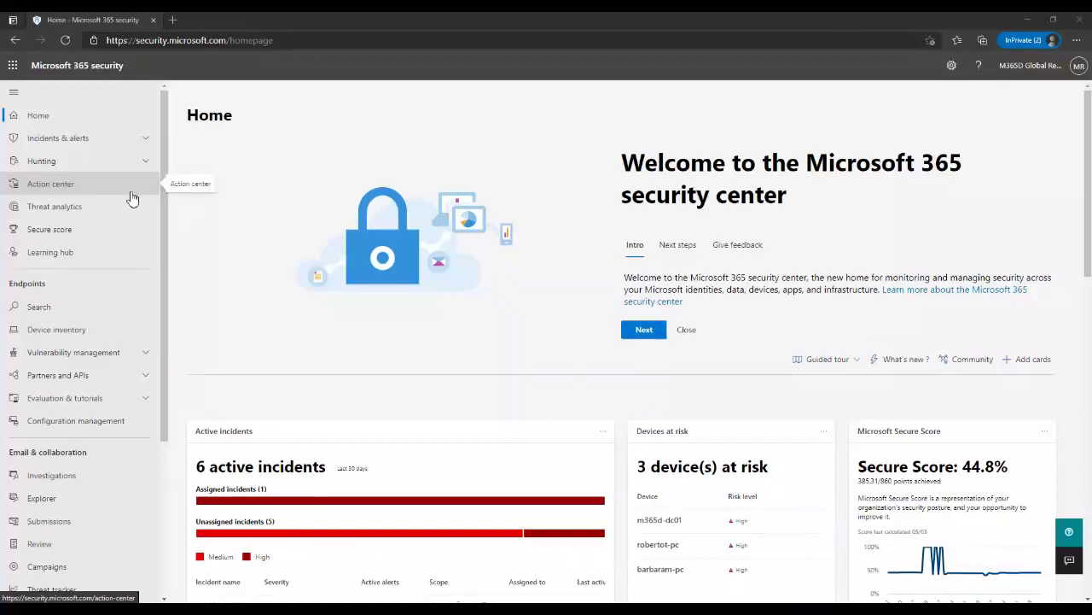
Step: Open Device inventory, dismiss the session-expired warning, and expand Vulnerability management in the nav
scroll(93, 226, down, 1)
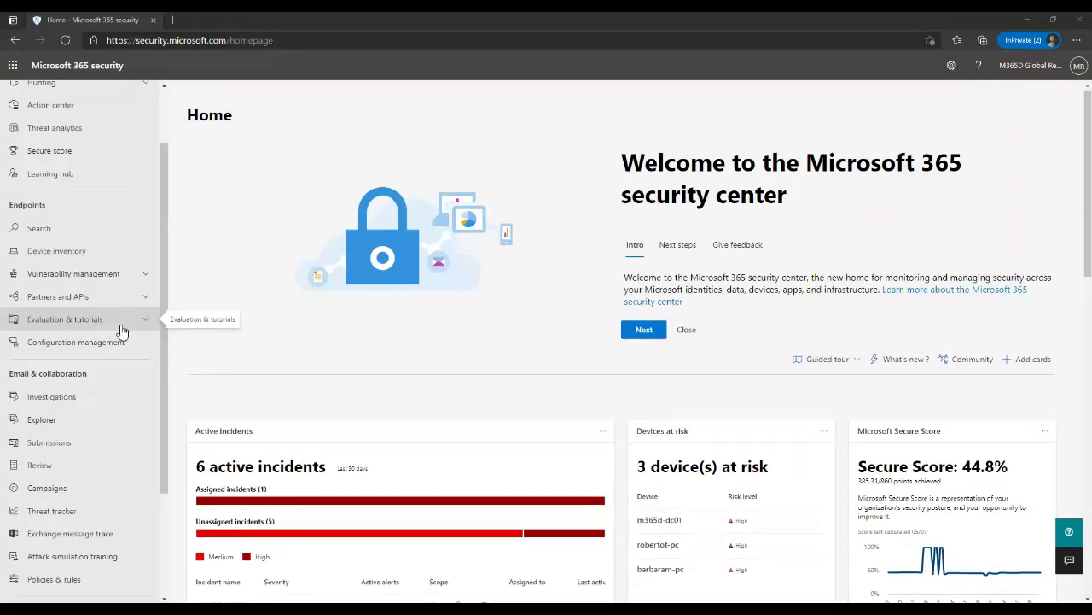
click(111, 253)
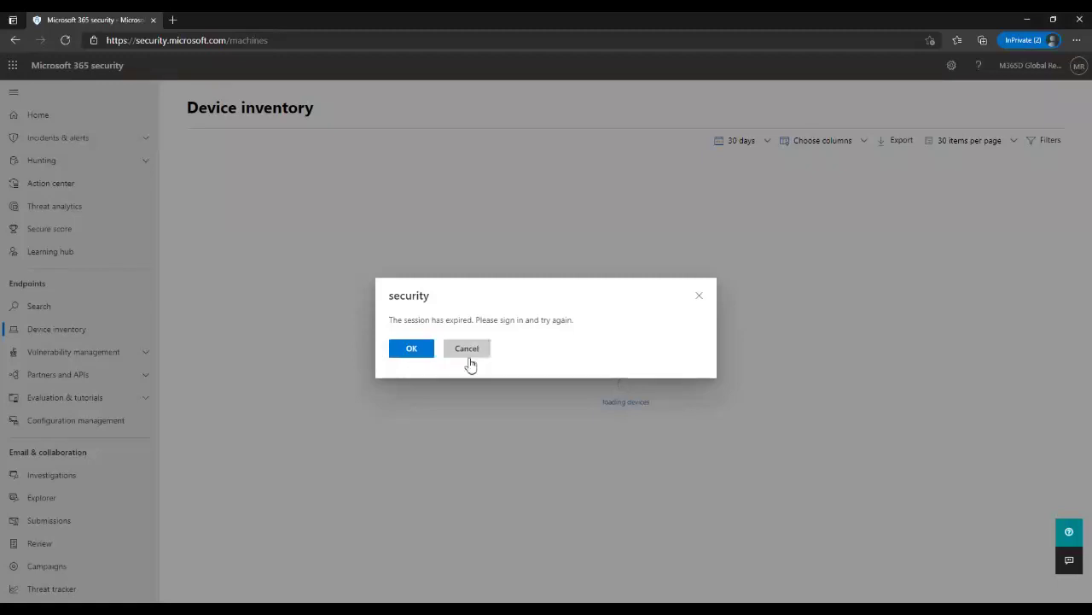
click(420, 355)
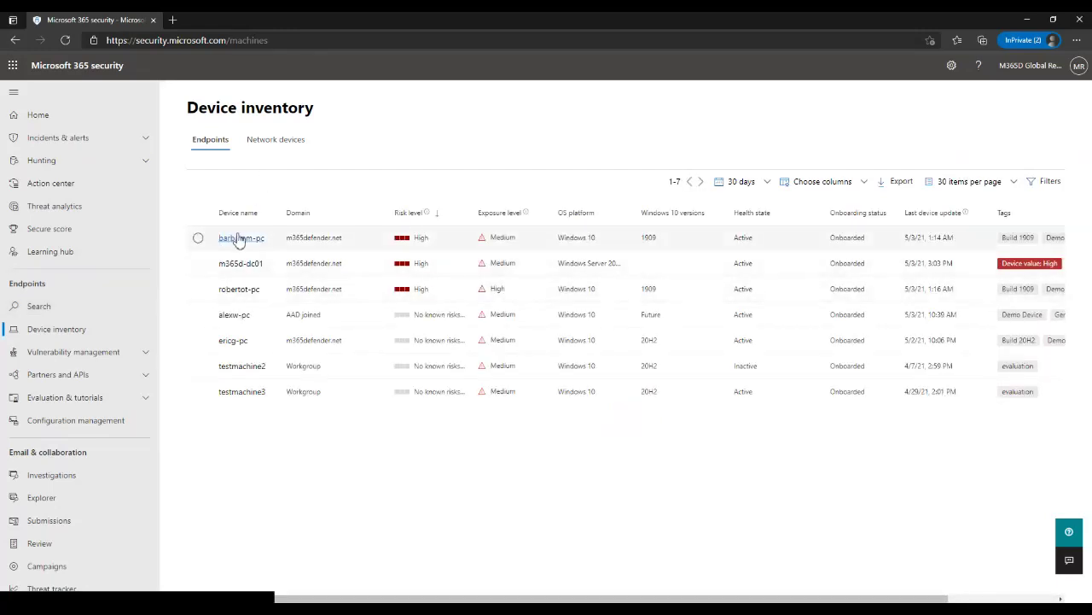
click(139, 353)
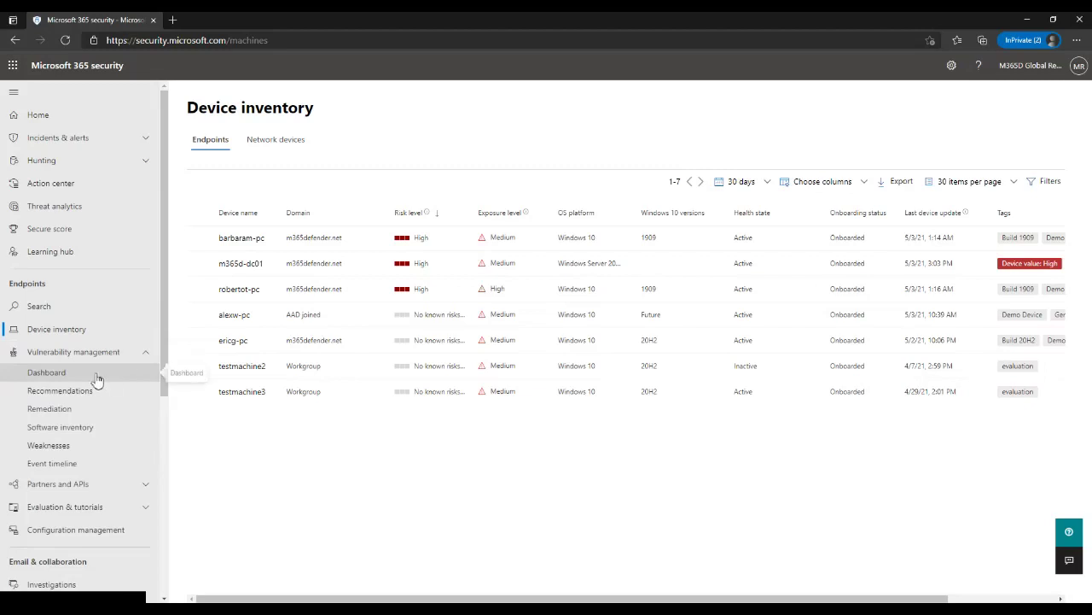
Step: View the Vulnerability management Dashboard (55/100 exposure score, 46% device score), then collapse the section
click(98, 376)
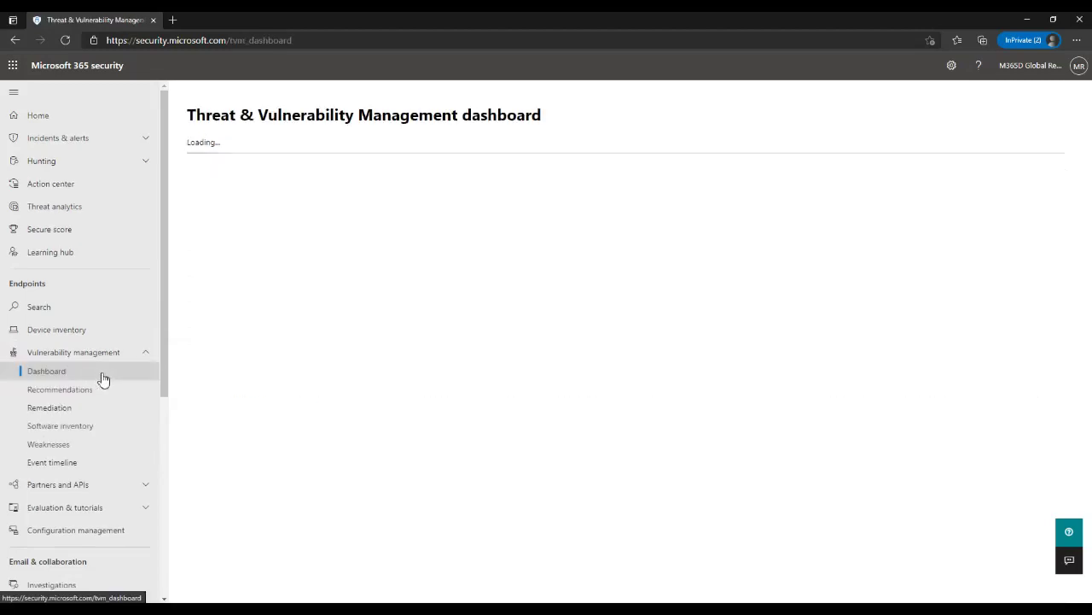
click(144, 353)
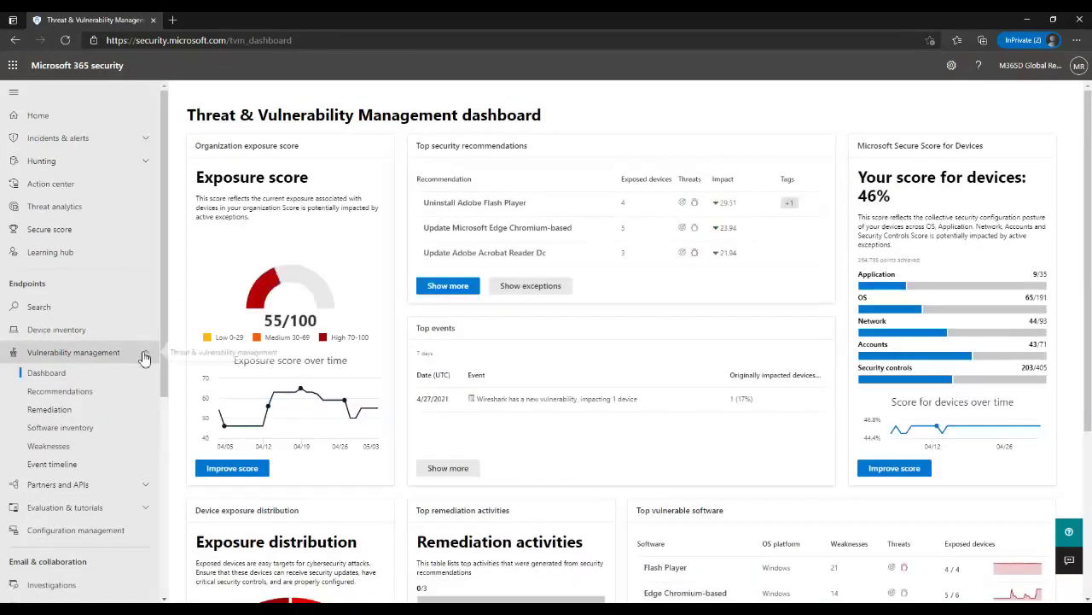
scroll(144, 354, down, 3)
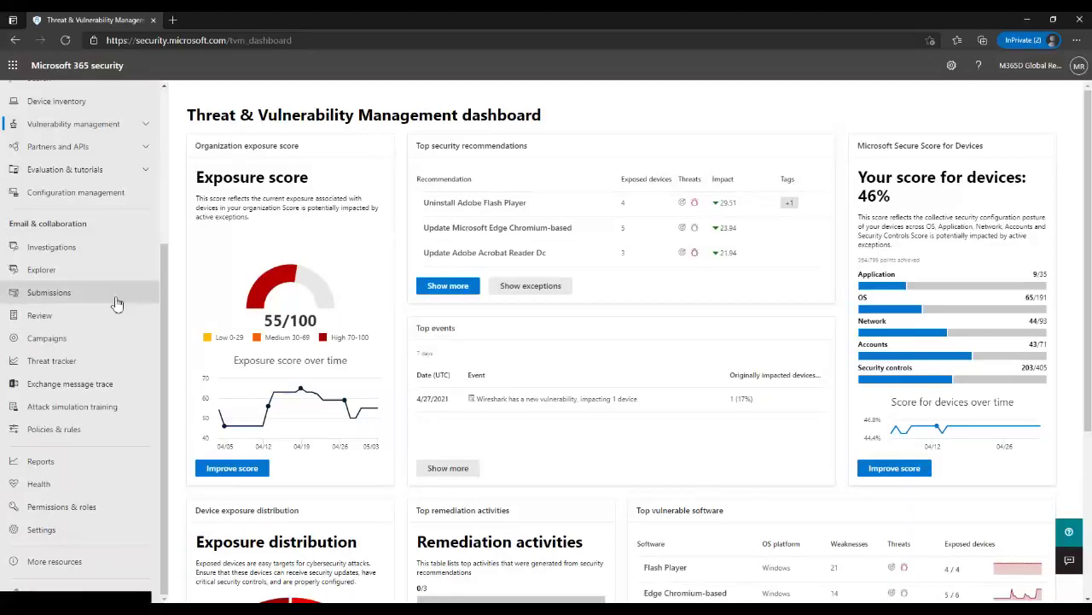
Step: Go from Explorer to the Campaigns page, which shows no results for 2021-05-02 to 2021-05-03
click(92, 273)
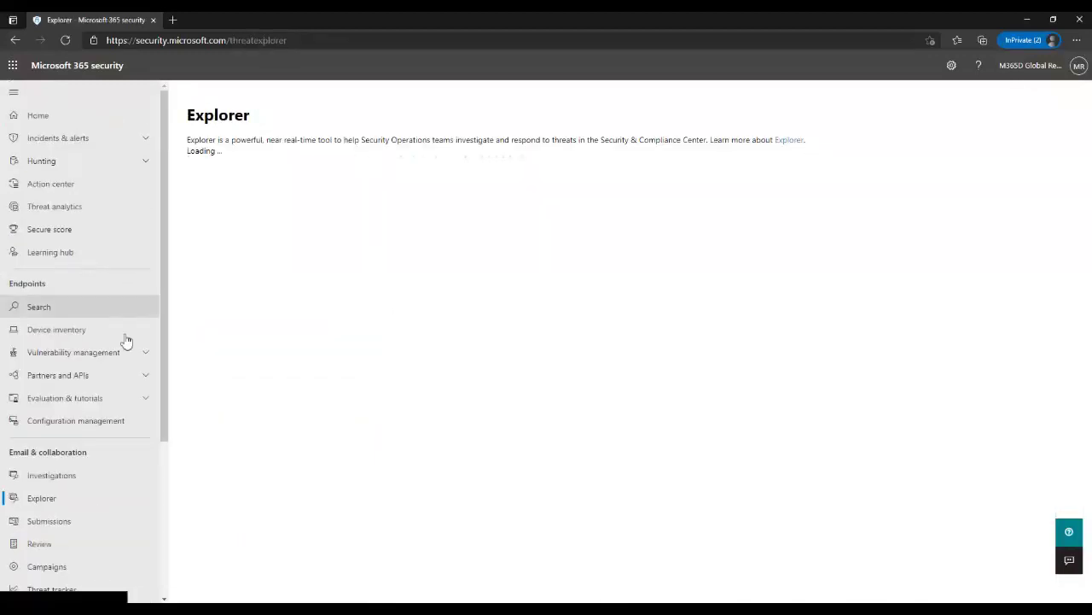
scroll(124, 341, down, 2)
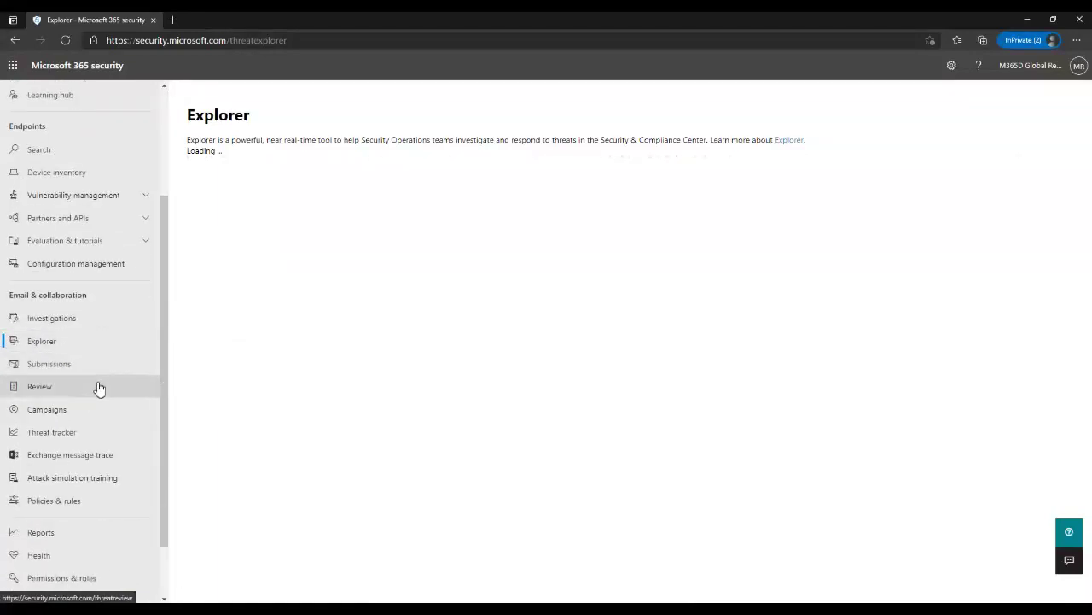
scroll(103, 379, down, 1)
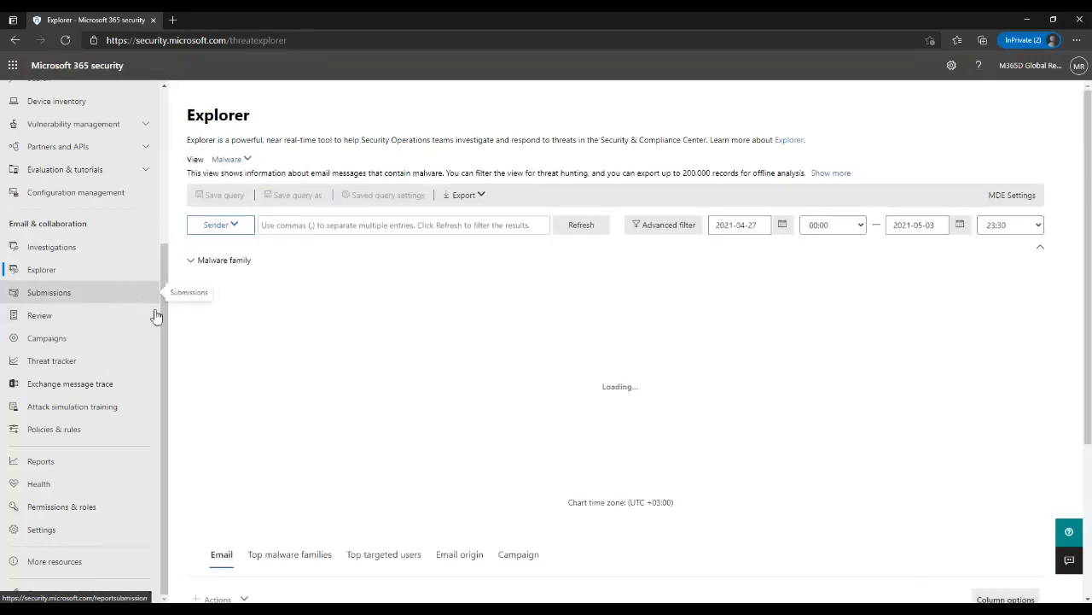
click(100, 339)
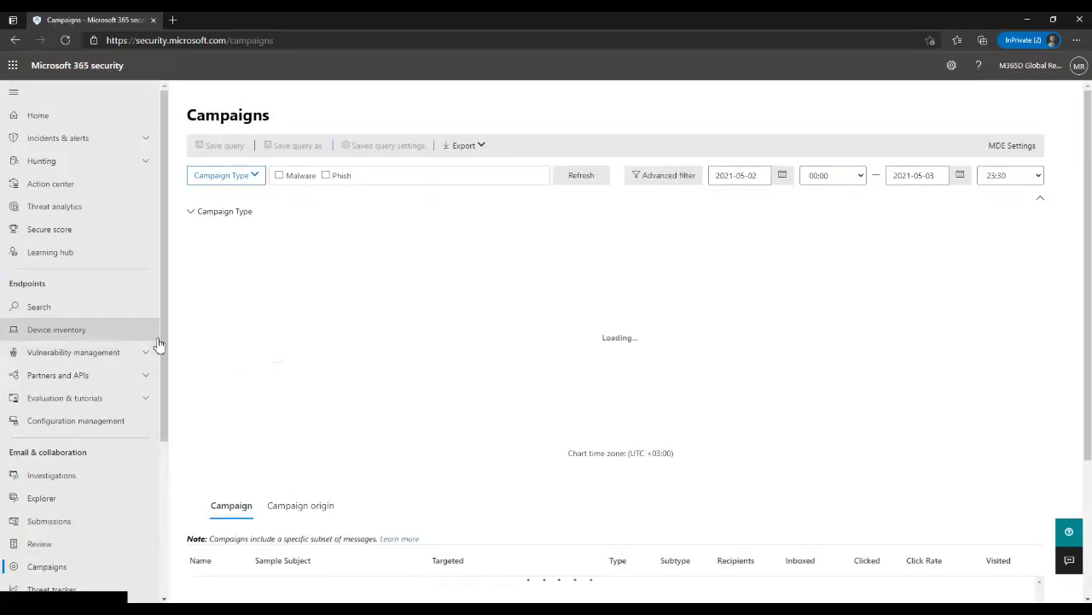
drag(166, 341, 156, 434)
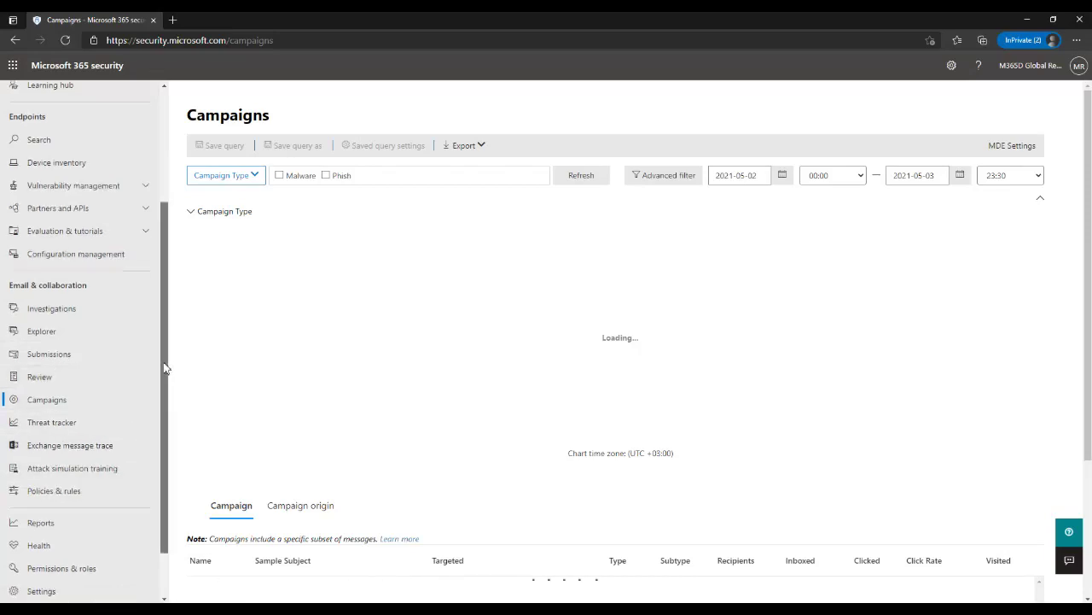
drag(163, 366, 158, 433)
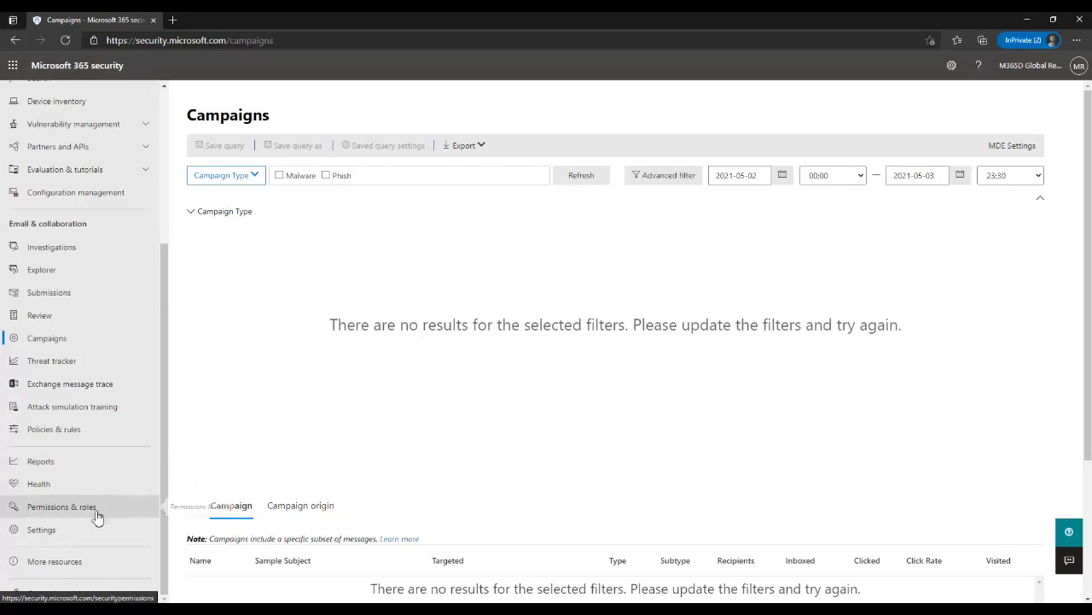
Step: Browse the Reports and Settings pages, then return to Home showing 7 active incidents
click(119, 470)
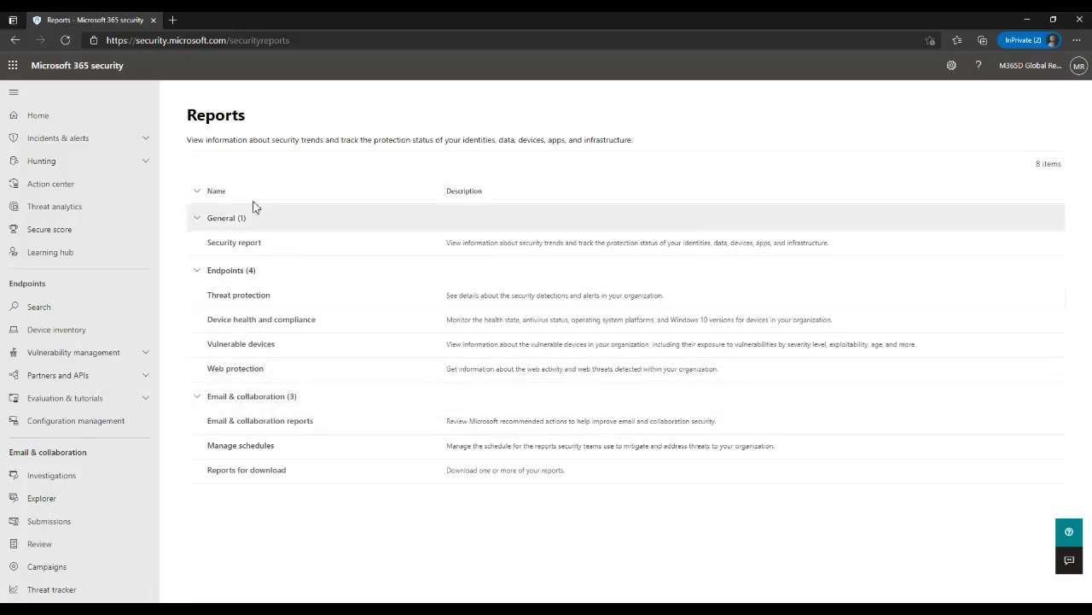
scroll(112, 509, down, 3)
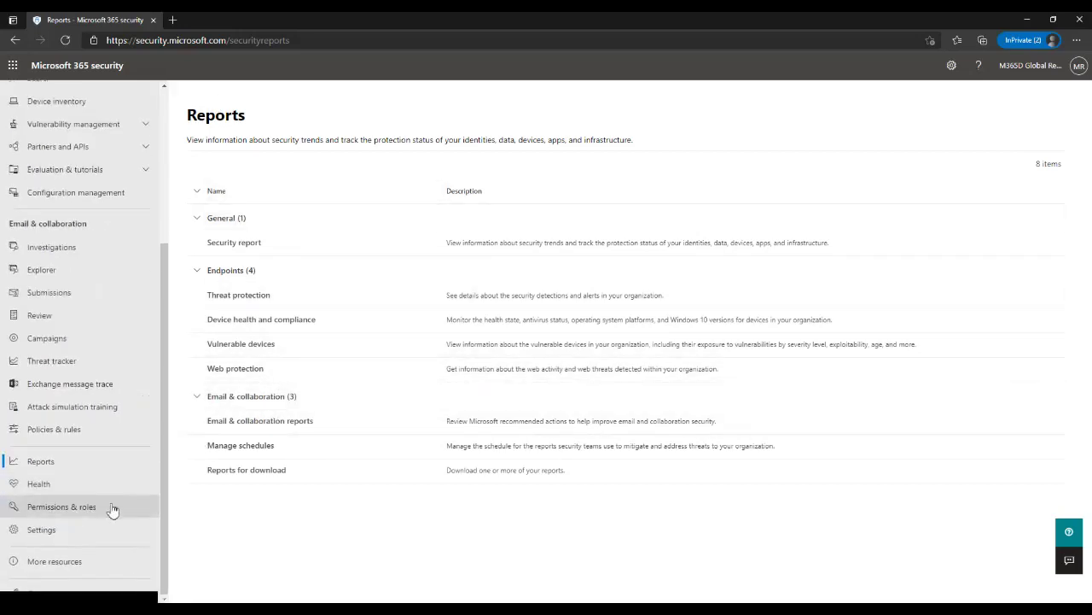
click(108, 527)
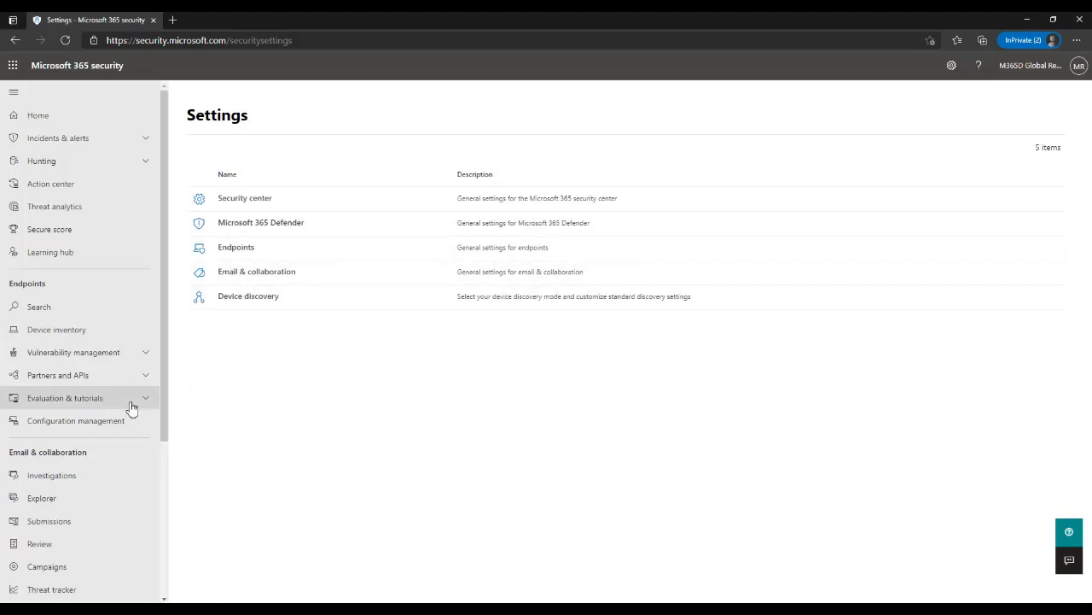
scroll(131, 407, down, 3)
scroll(142, 398, up, 3)
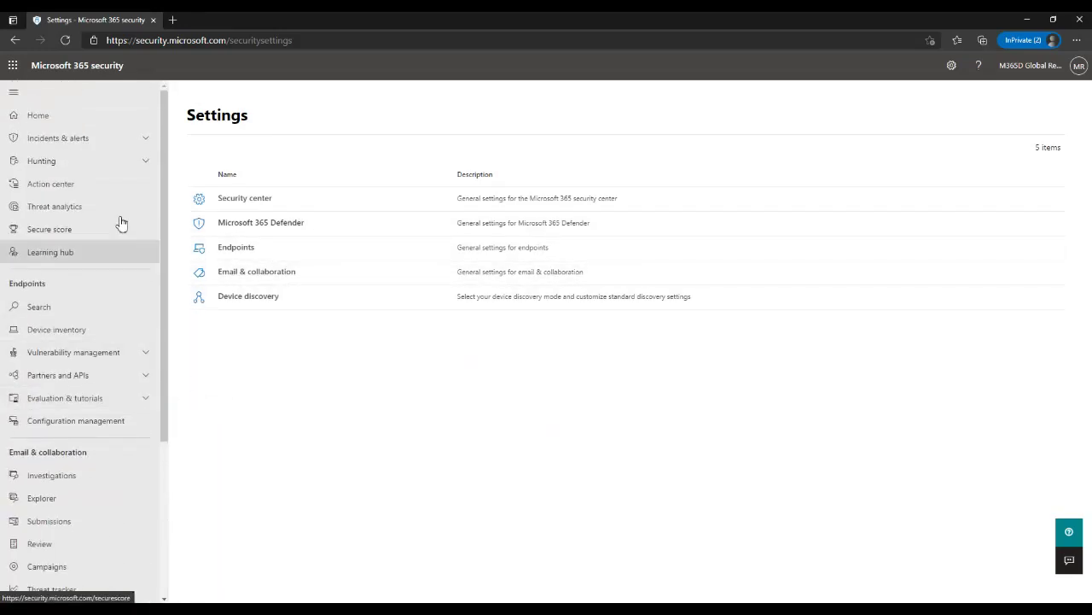
click(109, 120)
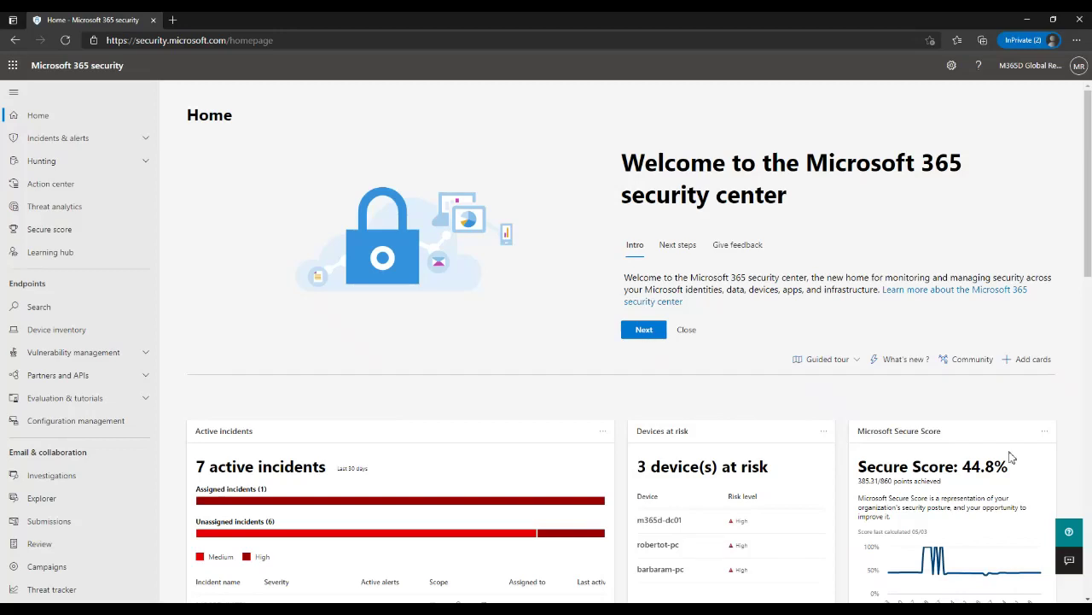
Step: Open the M365D (MTP) - Demo Incident from the Incidents list under Incidents & alerts
click(138, 141)
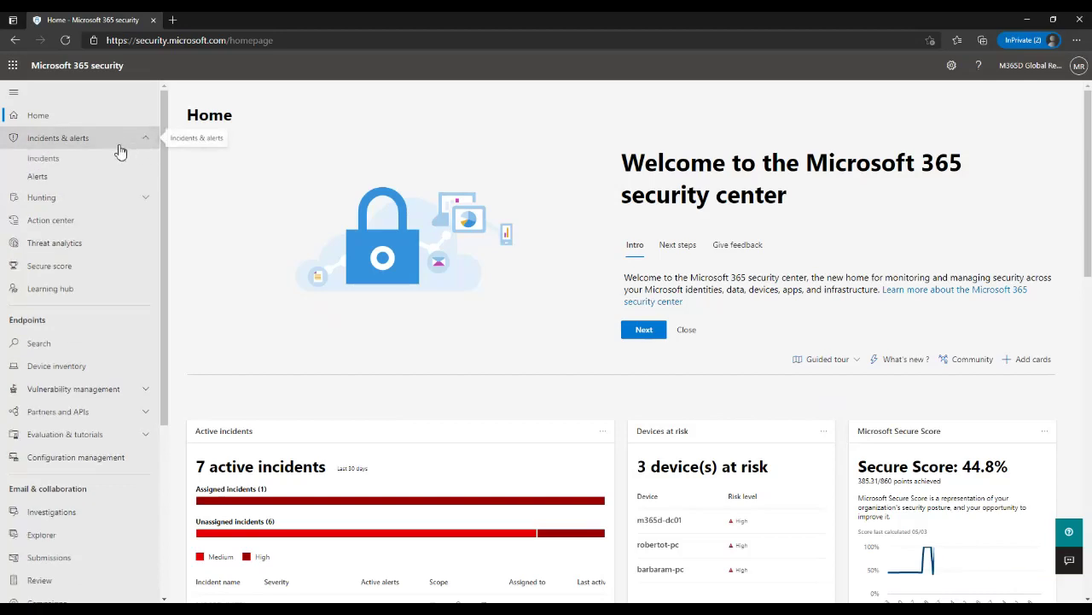
click(88, 166)
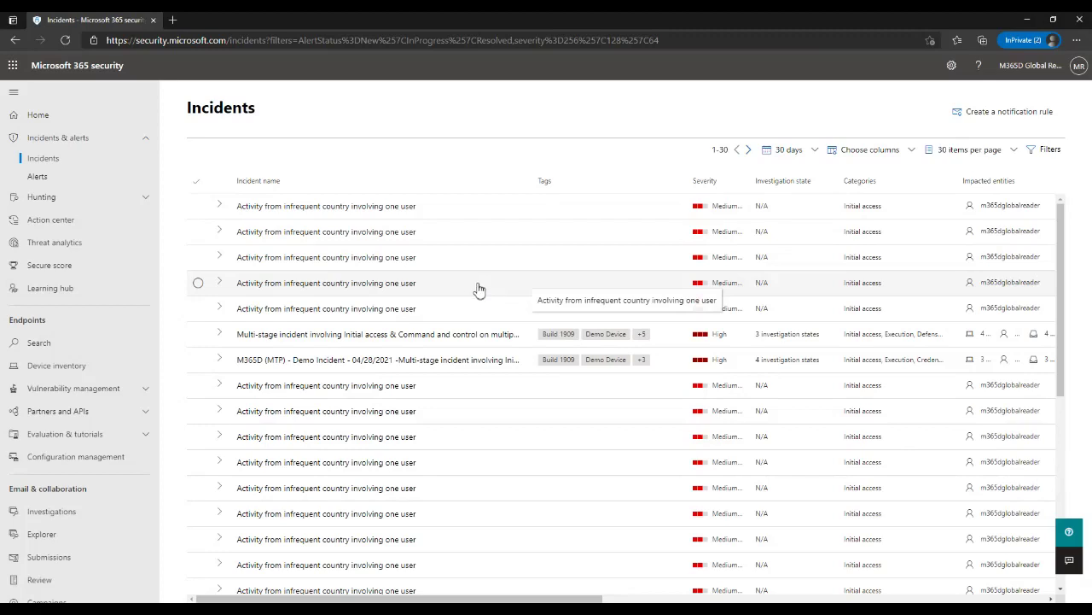
click(446, 365)
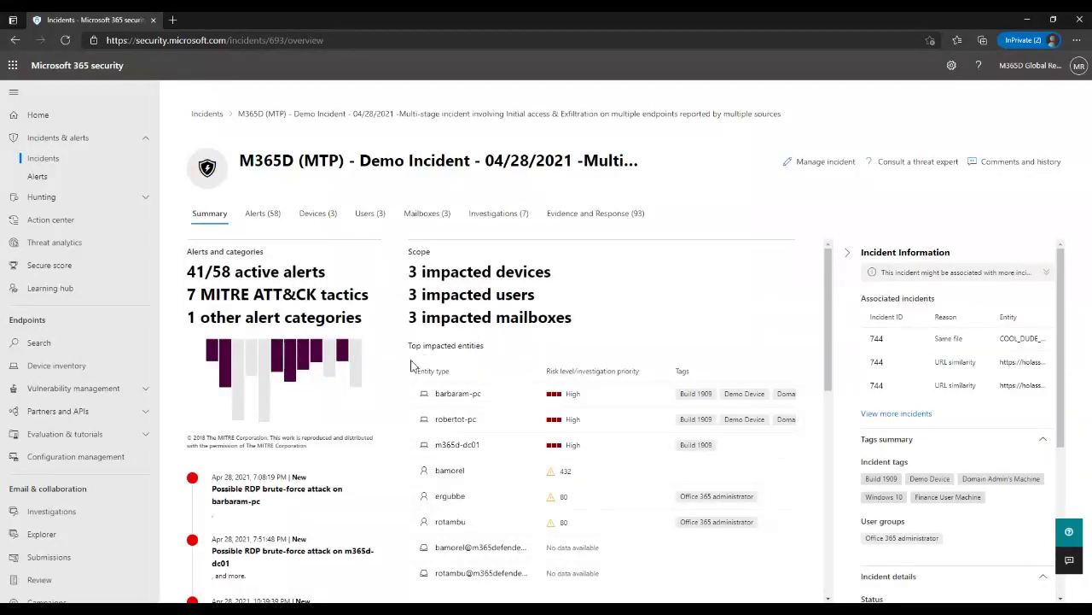
click(269, 220)
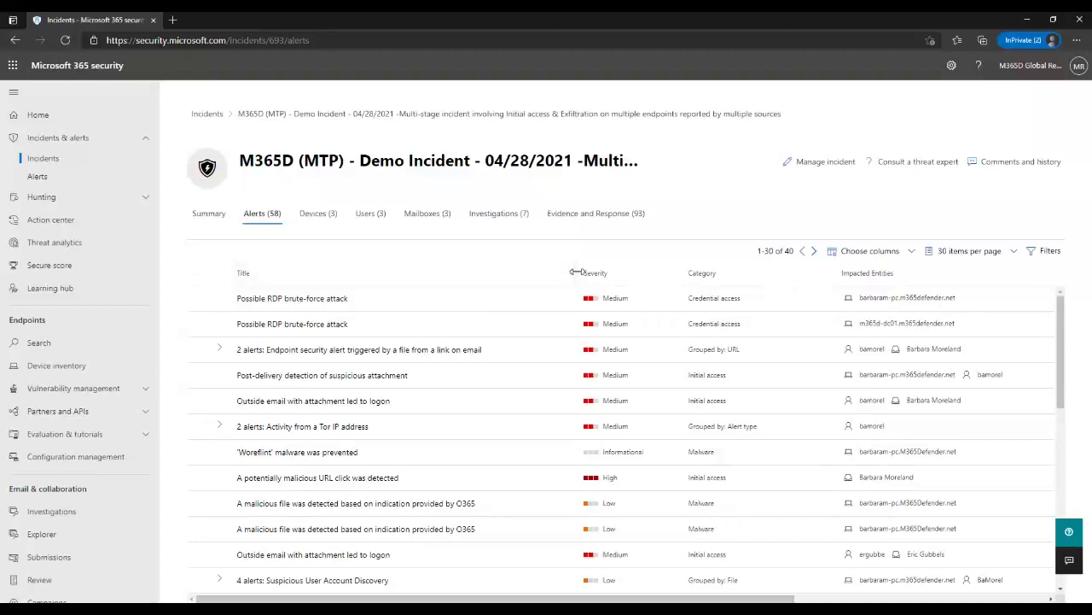
drag(528, 273, 479, 272)
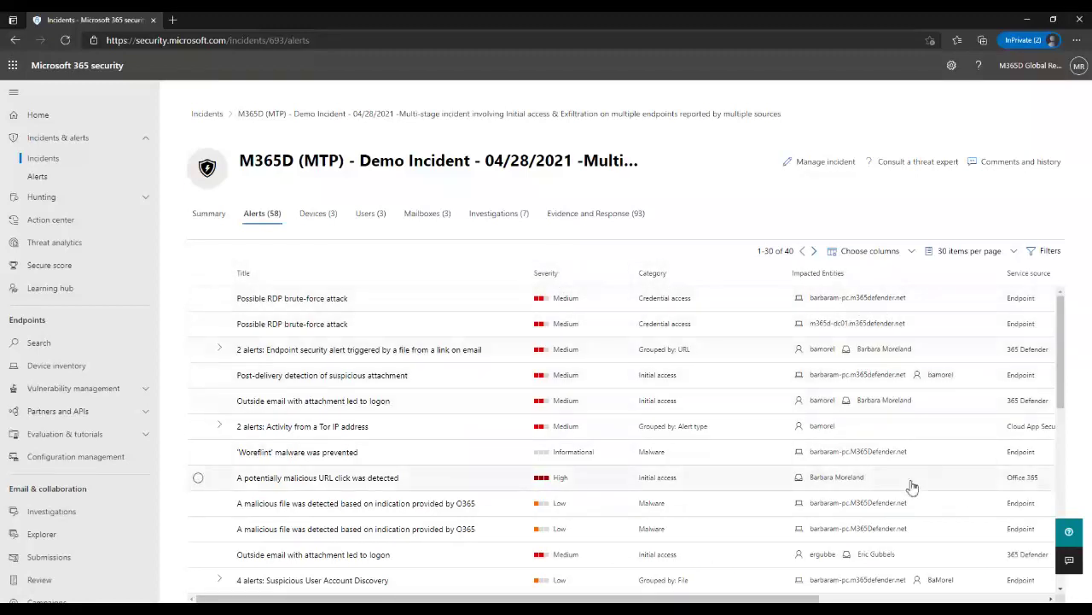
scroll(940, 459, down, 1)
scroll(999, 435, up, 1)
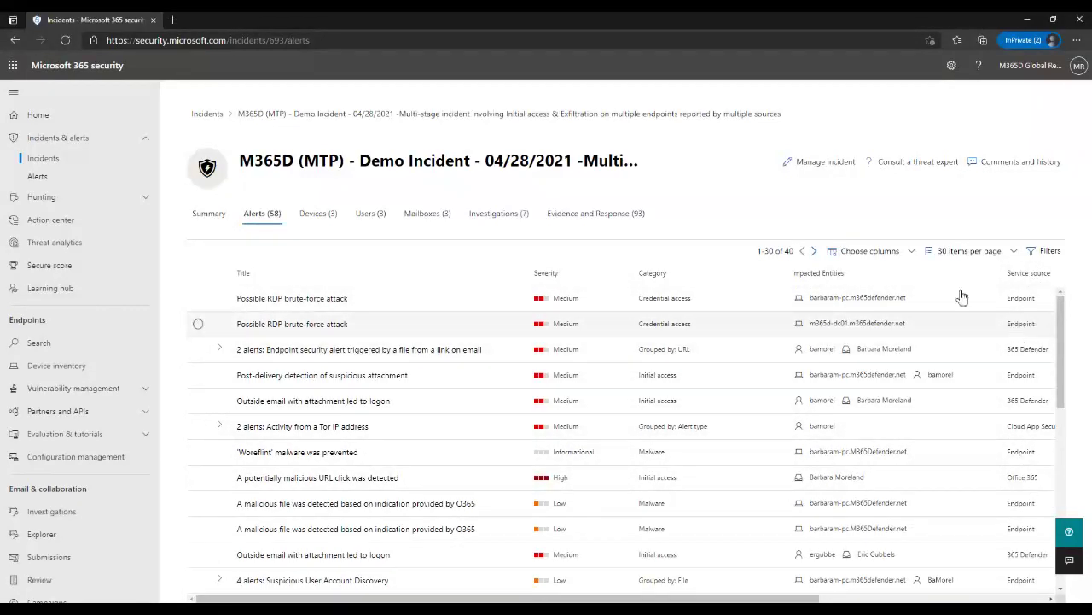
scroll(1012, 441, down, 1)
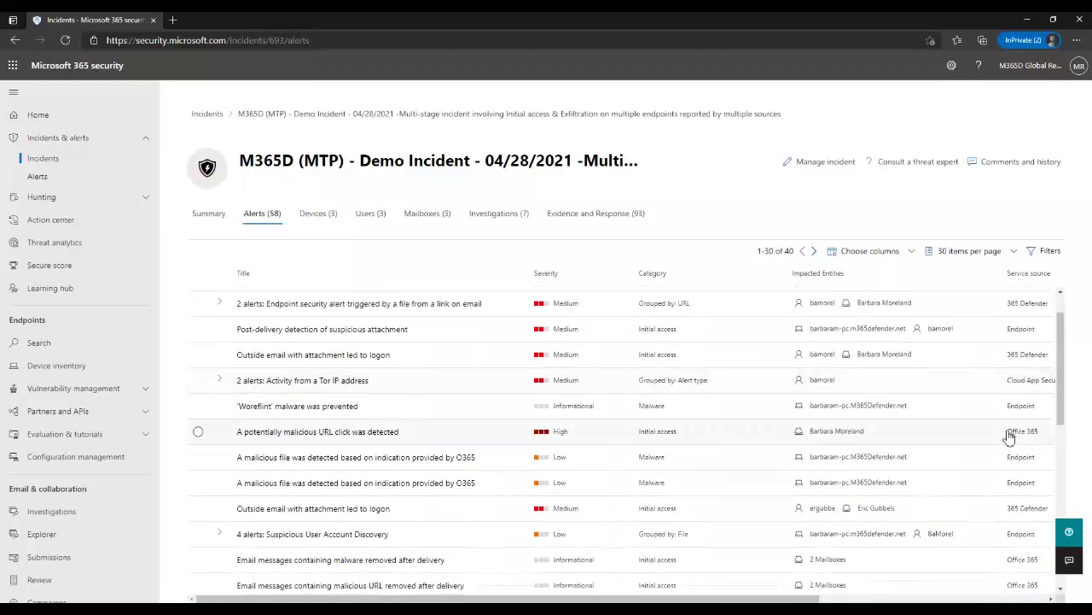
scroll(1010, 436, down, 1)
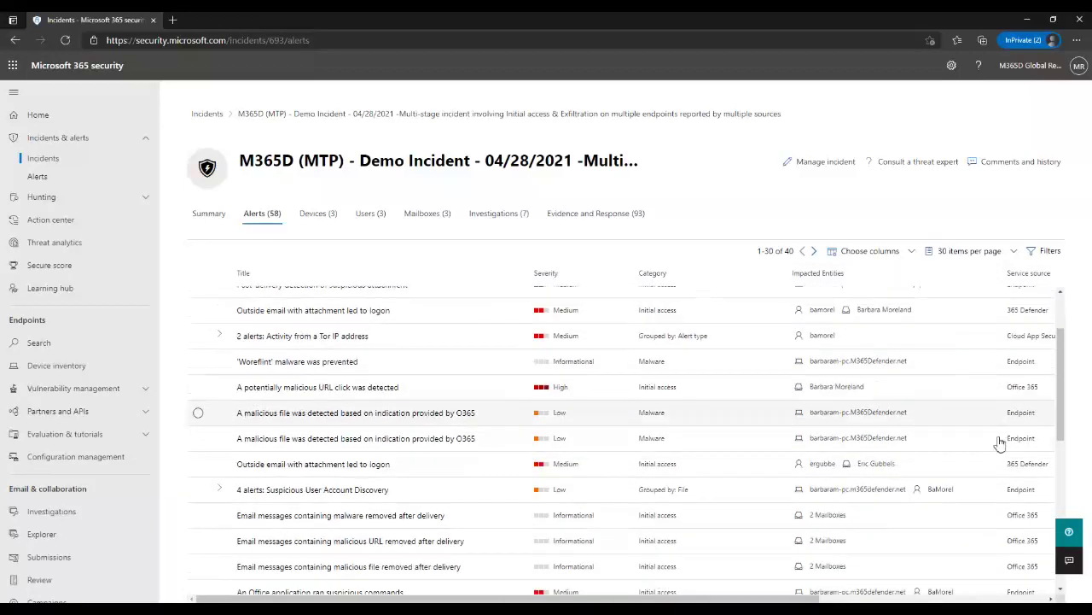
scroll(896, 456, down, 1)
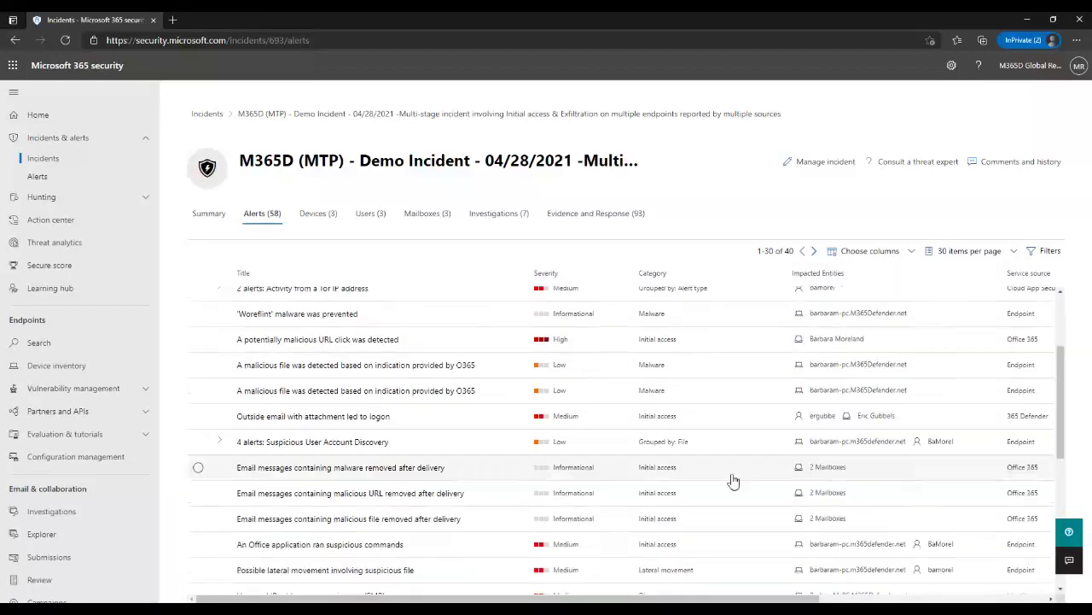
Step: Open the 'Email messages containing malicious URL removed after delivery' alert and read through its details pane
click(445, 499)
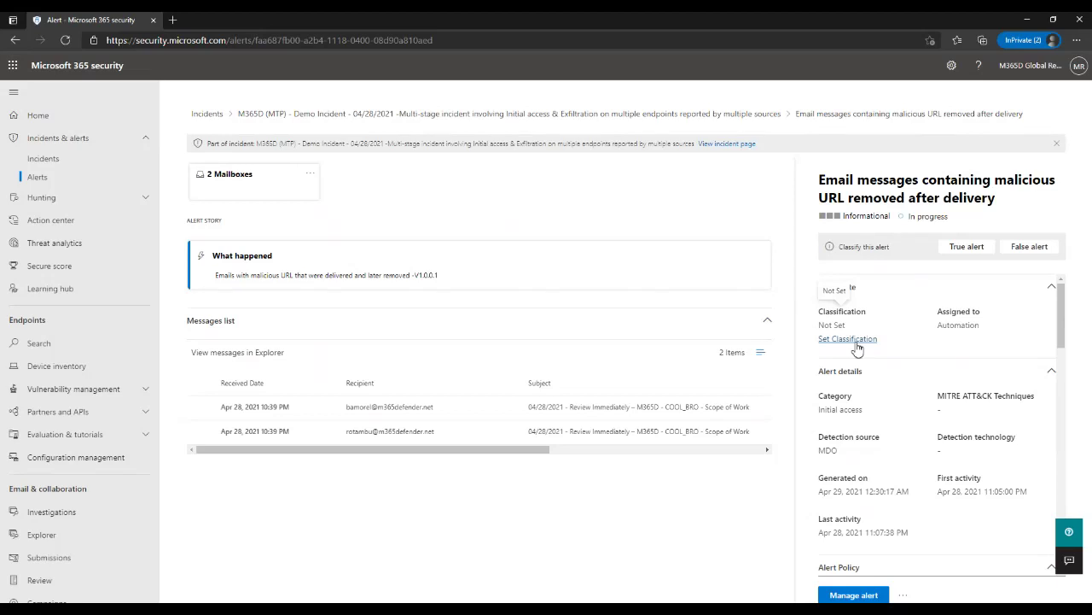
scroll(862, 351, down, 1)
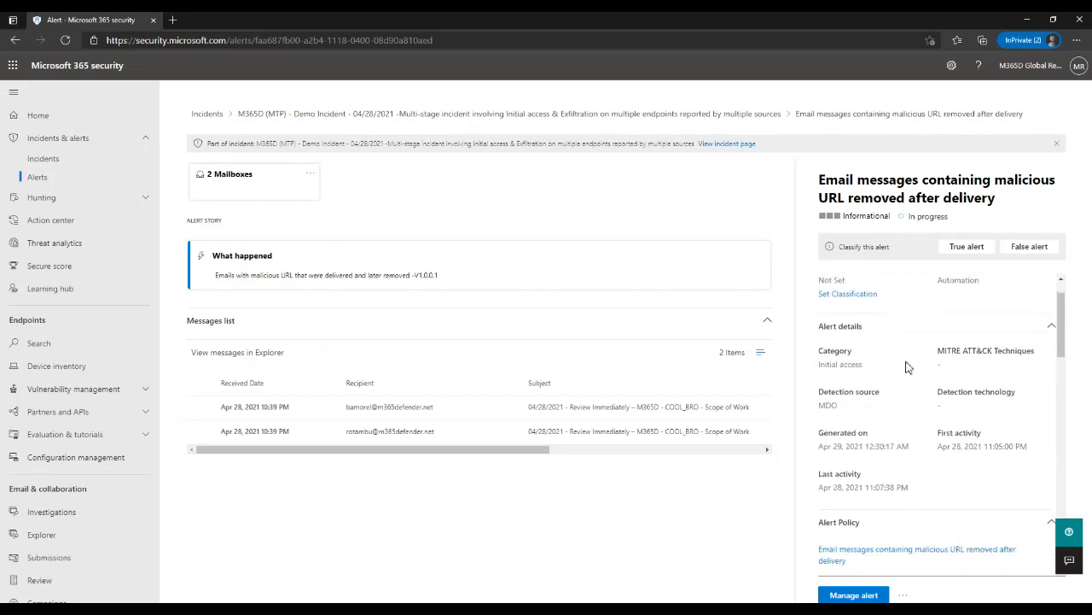
scroll(945, 344, down, 5)
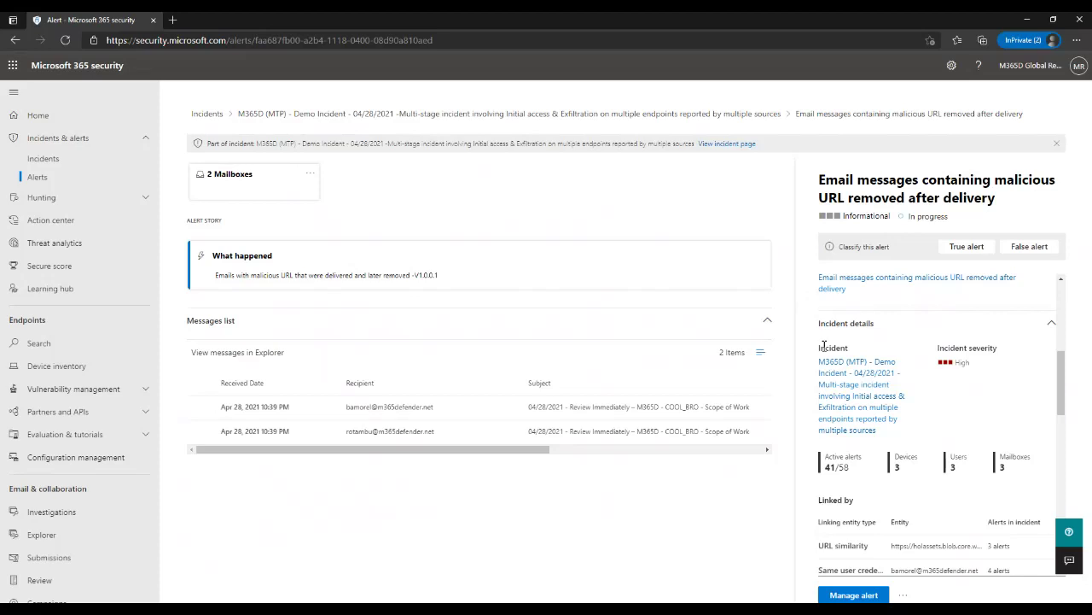
scroll(933, 387, down, 5)
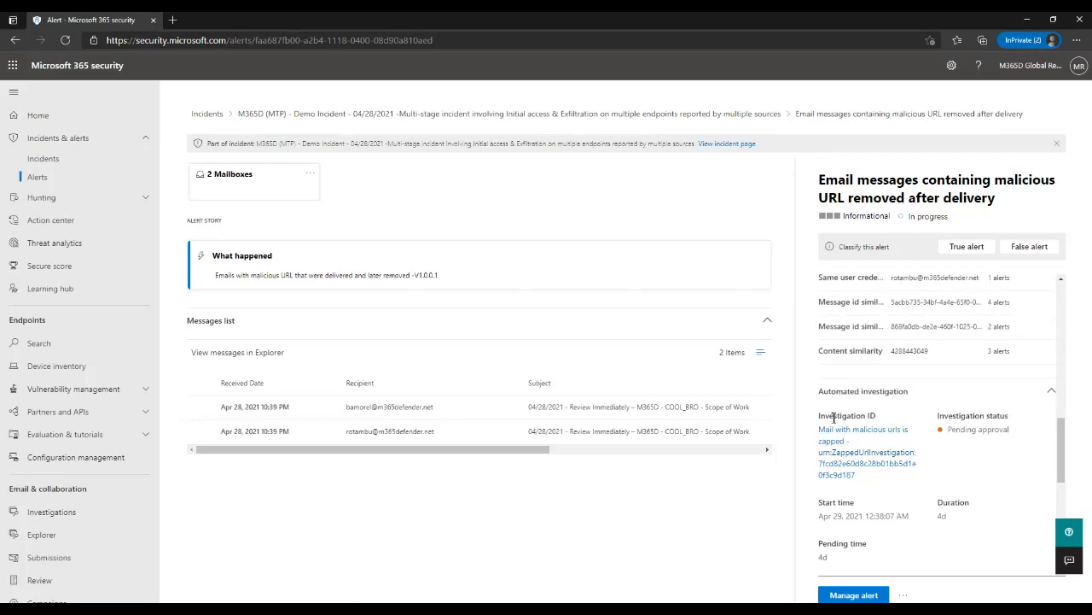
scroll(887, 427, down, 1)
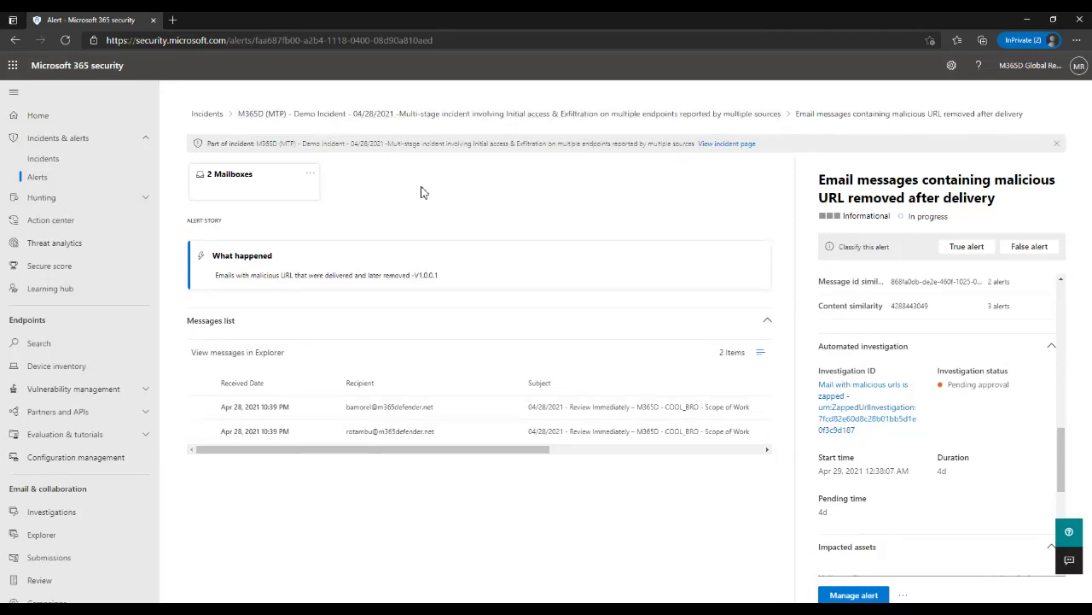
click(290, 193)
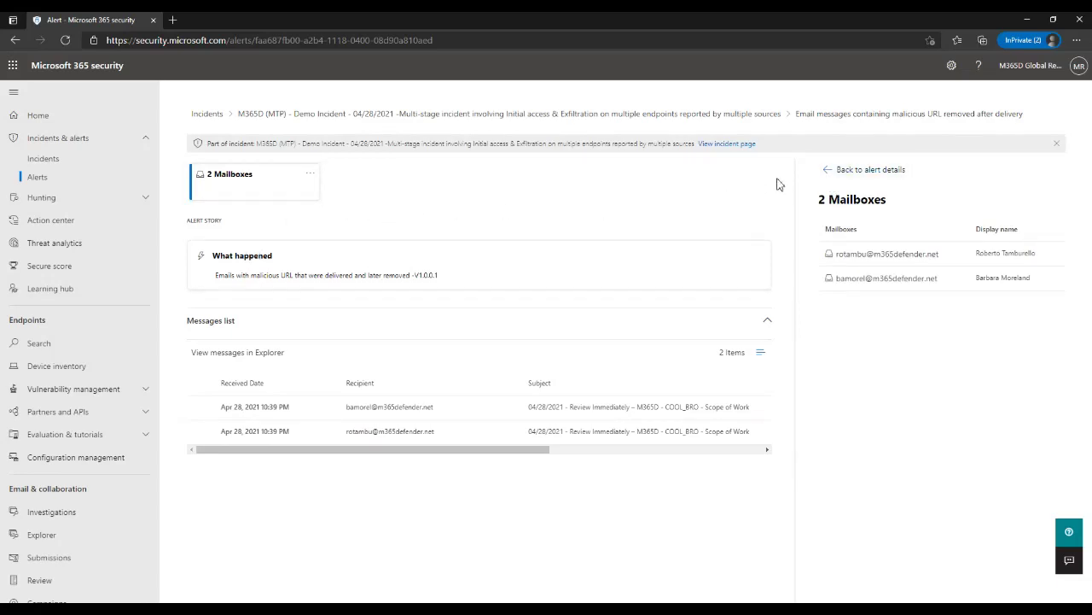
click(827, 174)
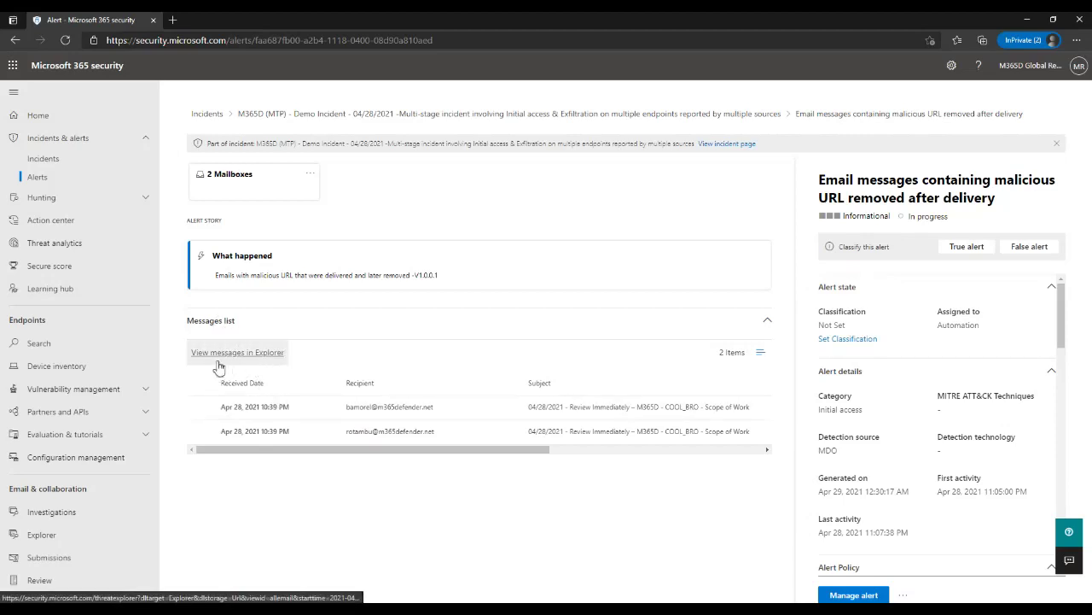
click(261, 358)
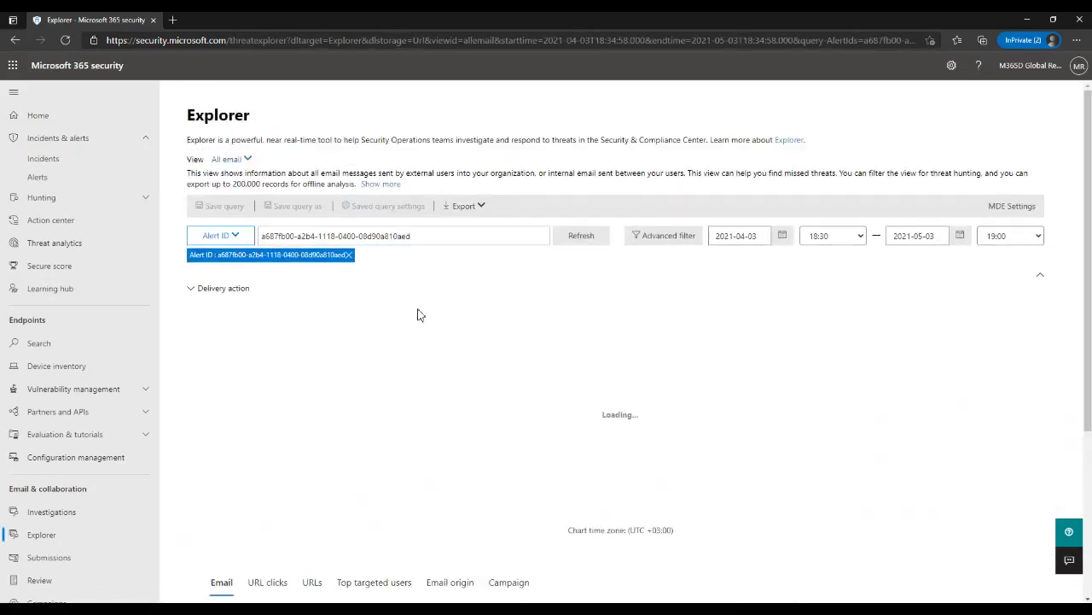
click(15, 40)
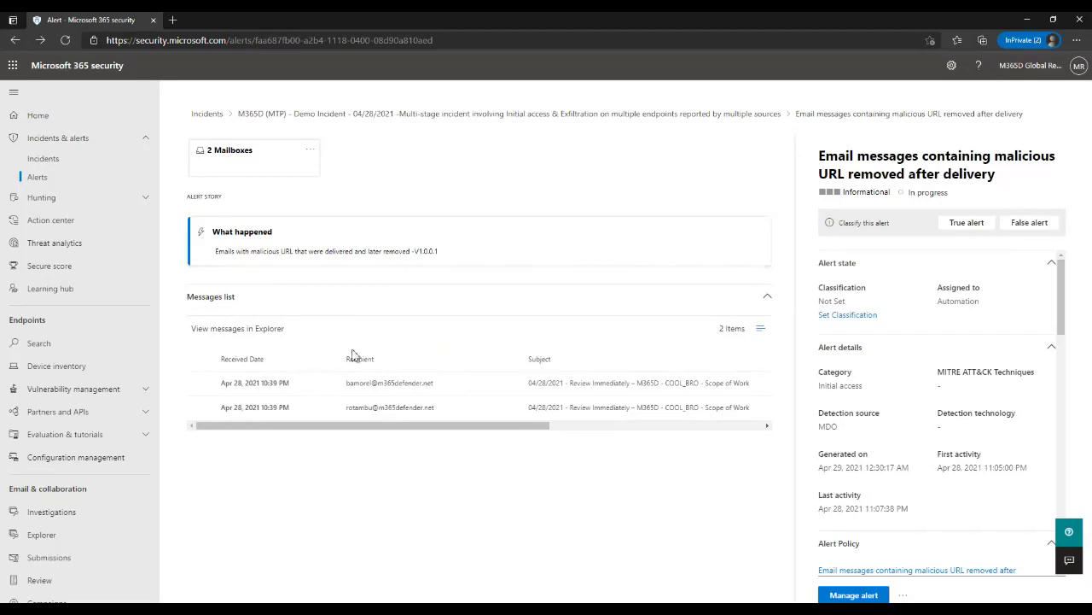
Step: Select the first message in the alert's Messages list and open its email page
click(201, 385)
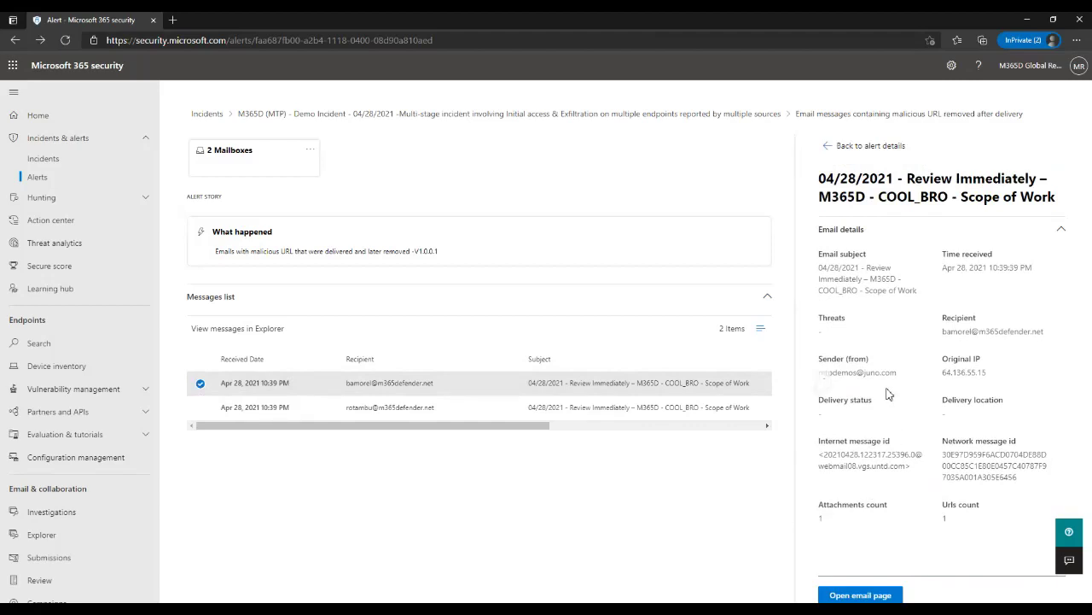
click(870, 596)
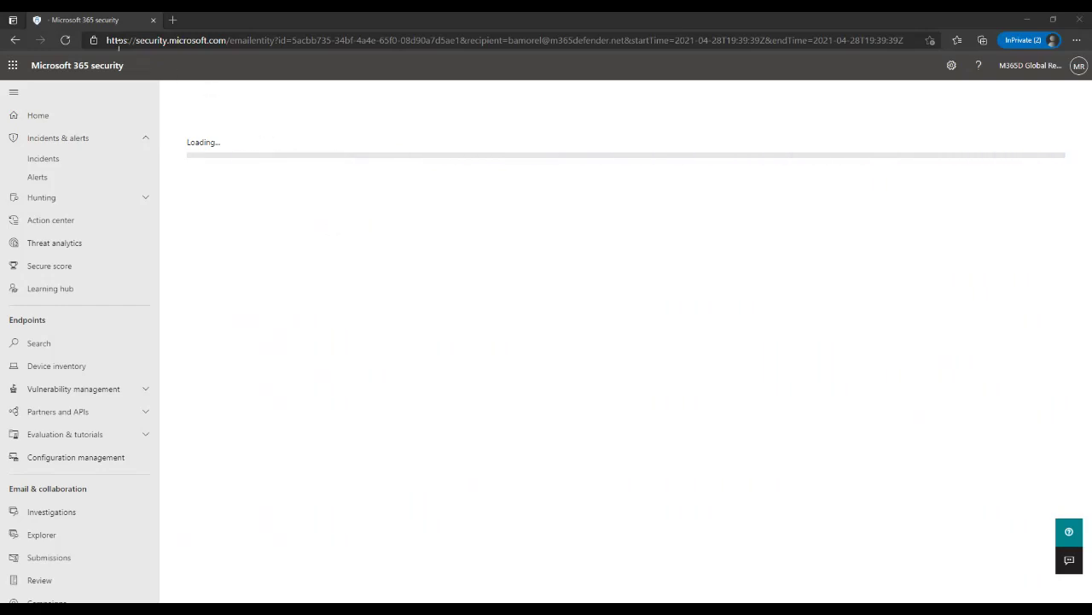
Step: Reload the email page, duplicate its tab, and go back to the malicious URL alert in the first tab
click(66, 41)
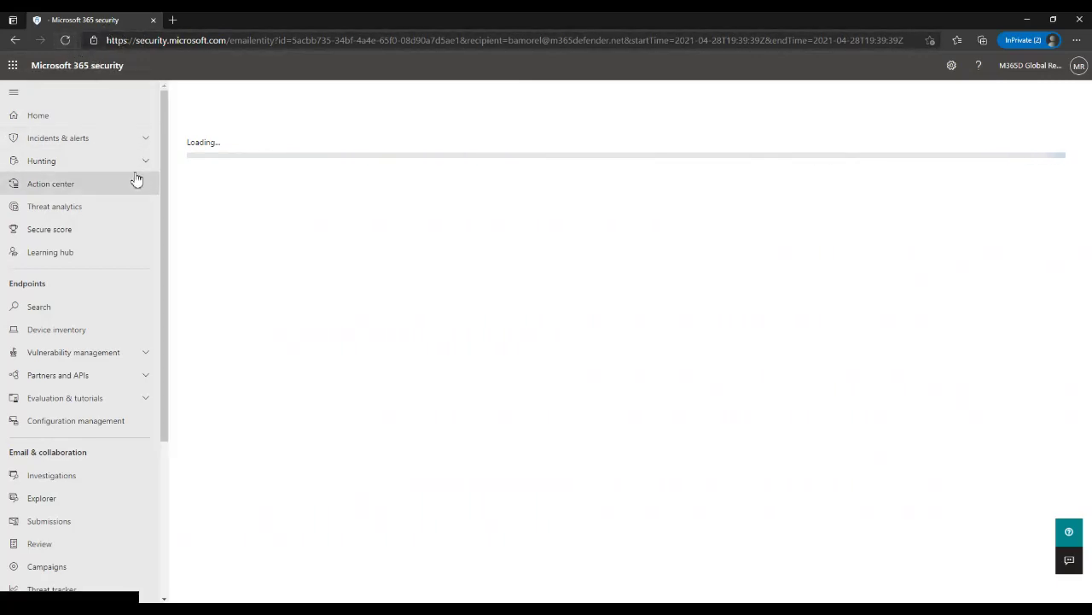
right_click(97, 23)
click(142, 76)
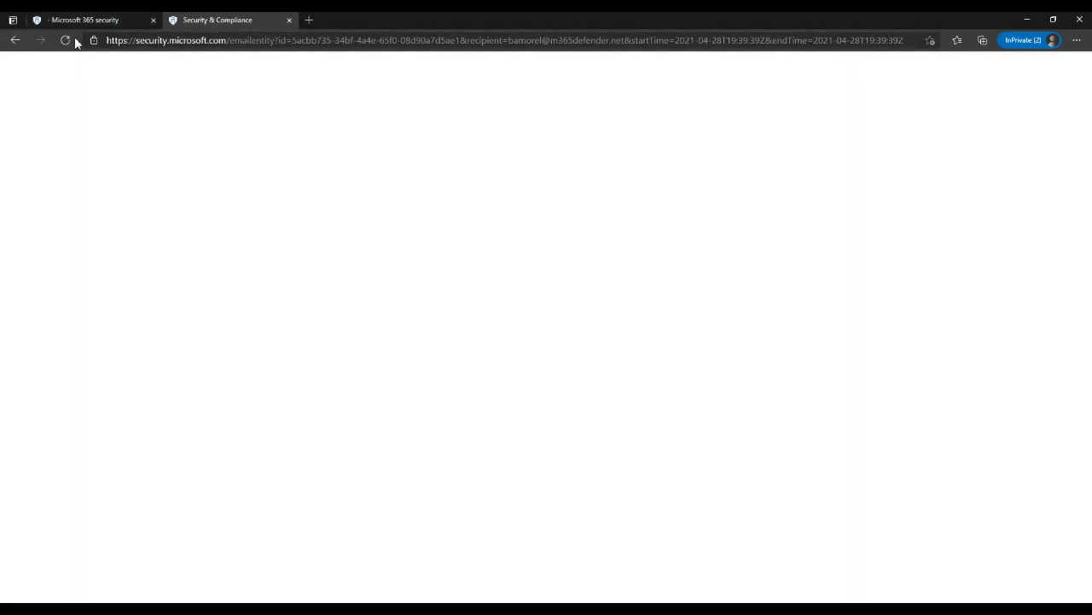
click(51, 20)
click(16, 40)
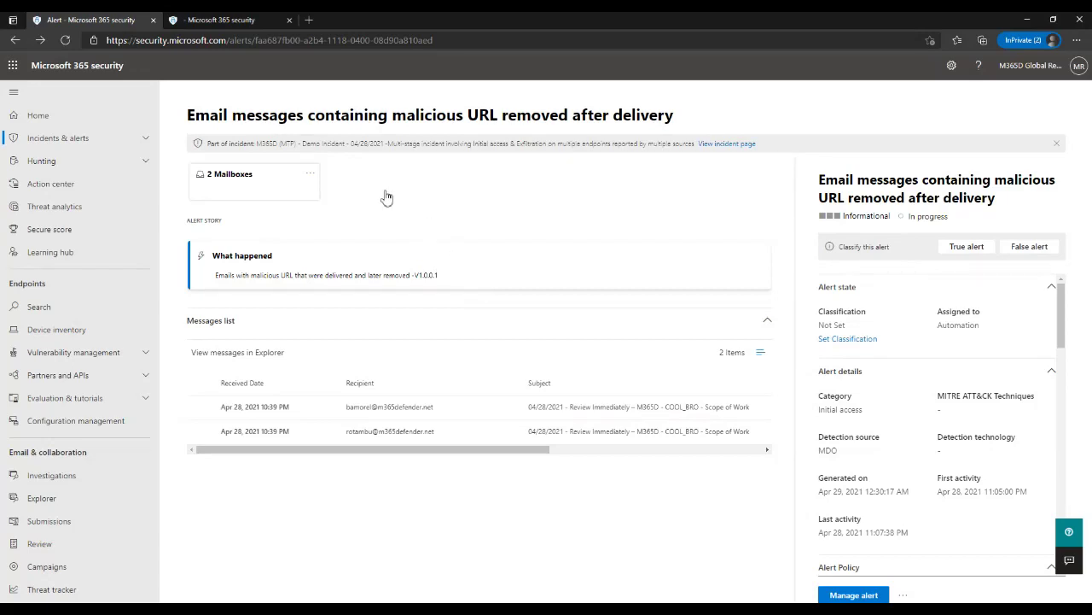
Step: Go to the parent incident page and show its Alerts (58) tab
click(726, 144)
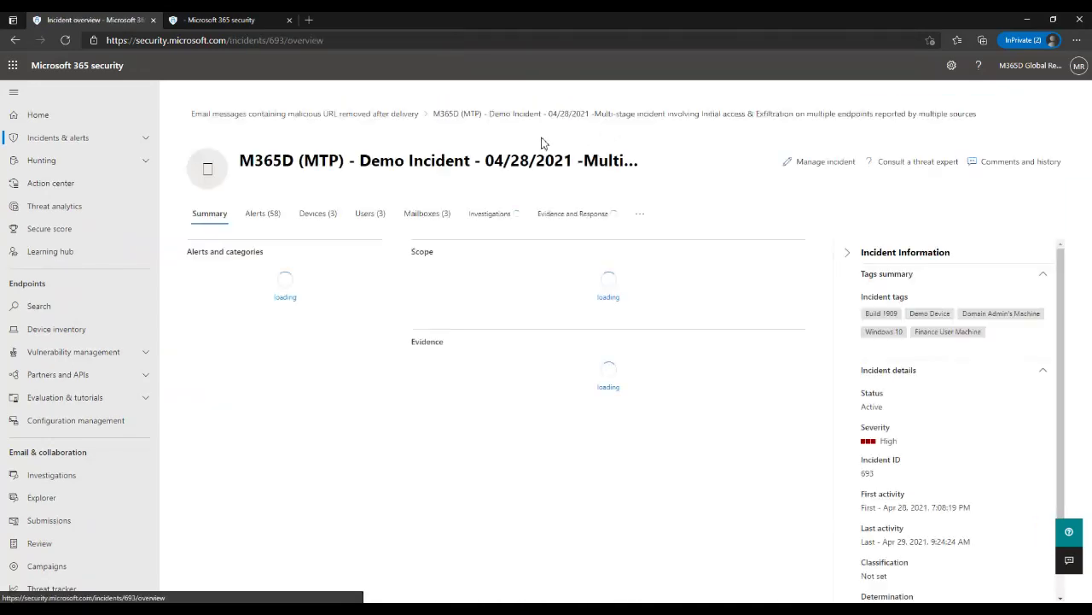
click(265, 215)
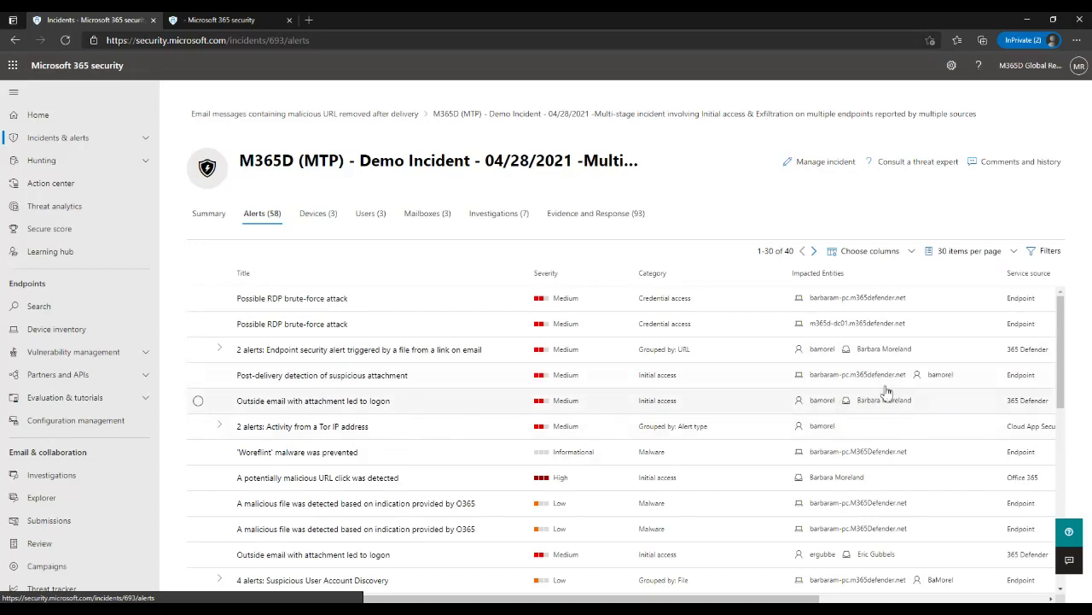
click(321, 329)
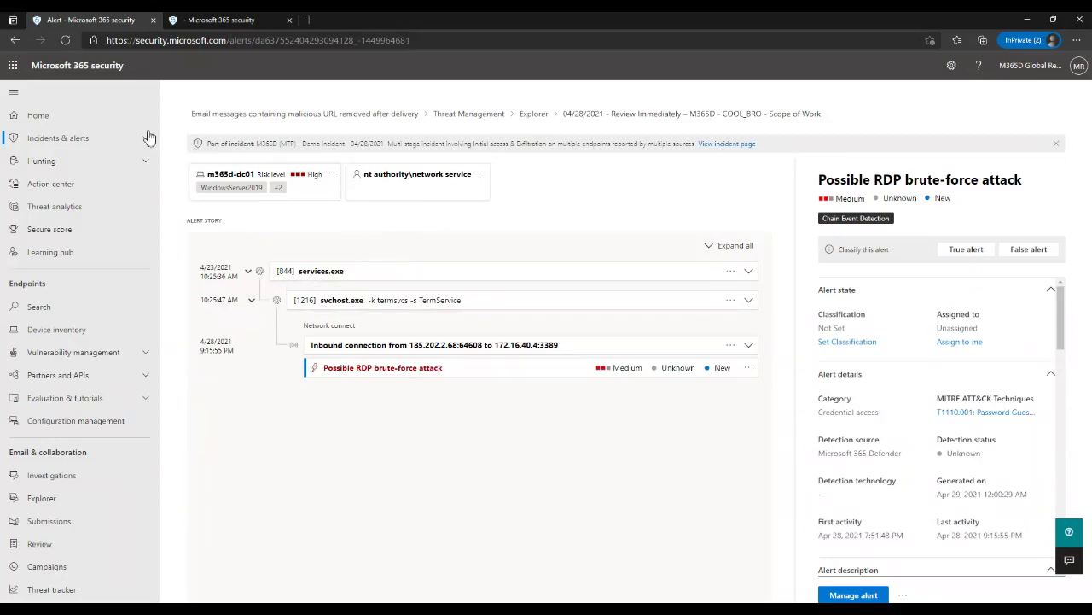
click(22, 42)
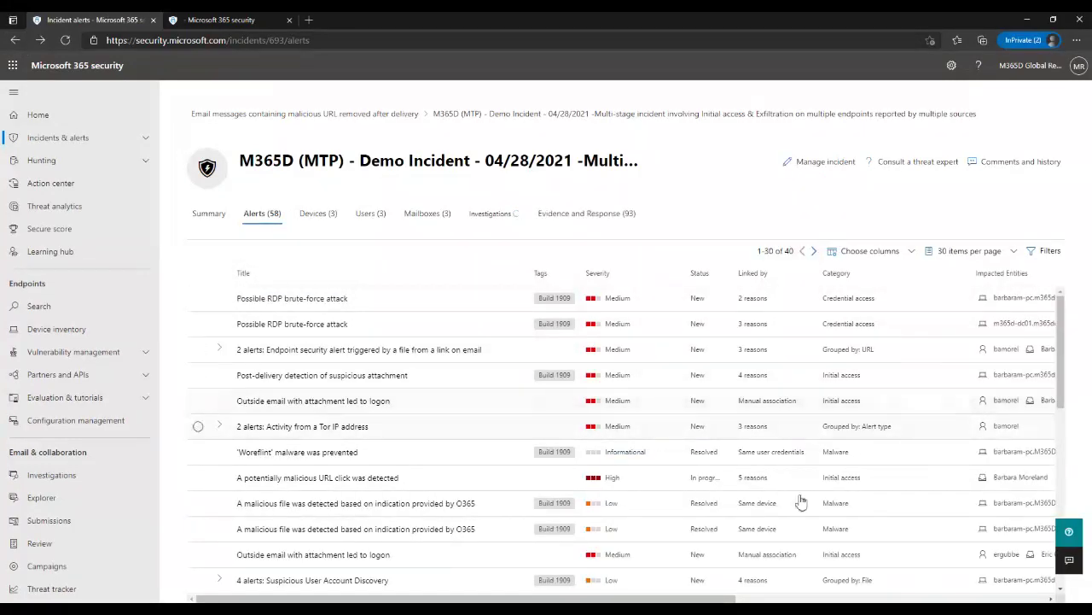
drag(736, 598, 863, 597)
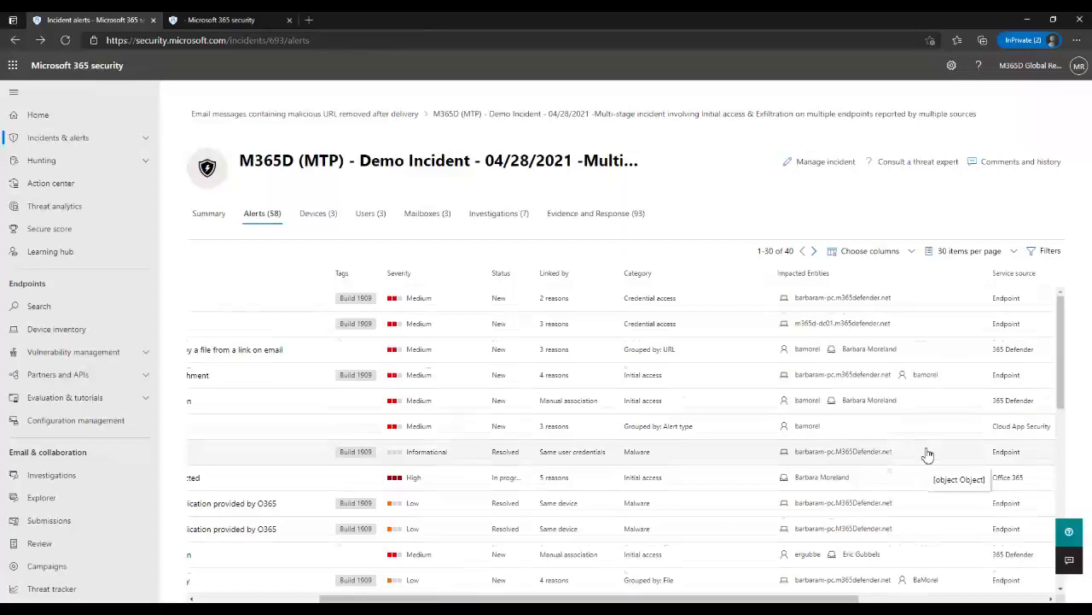
scroll(928, 454, down, 3)
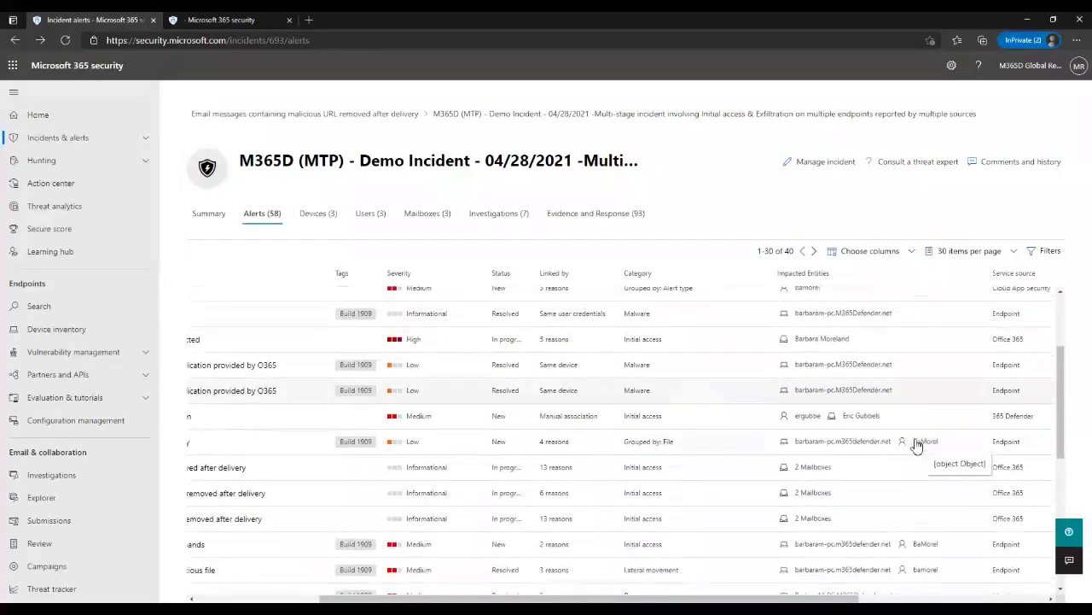
scroll(915, 445, down, 3)
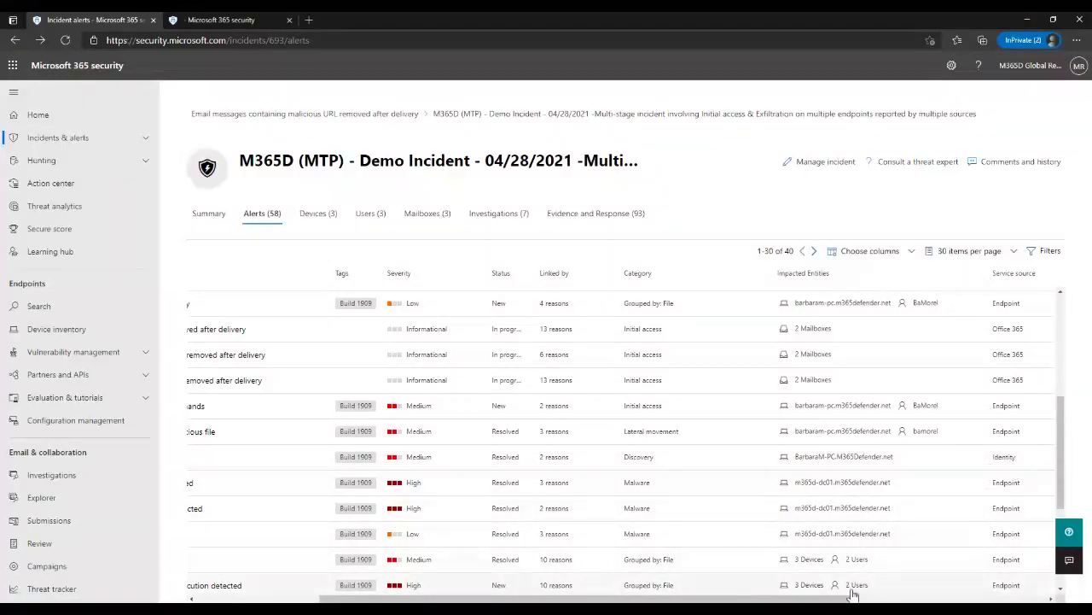
drag(852, 594, 728, 595)
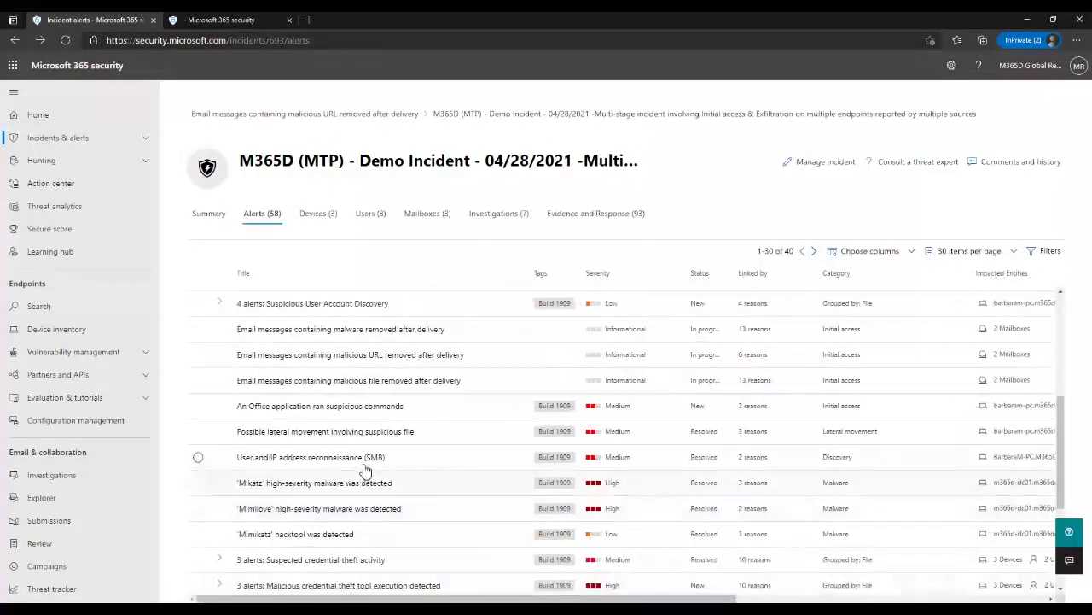
click(366, 460)
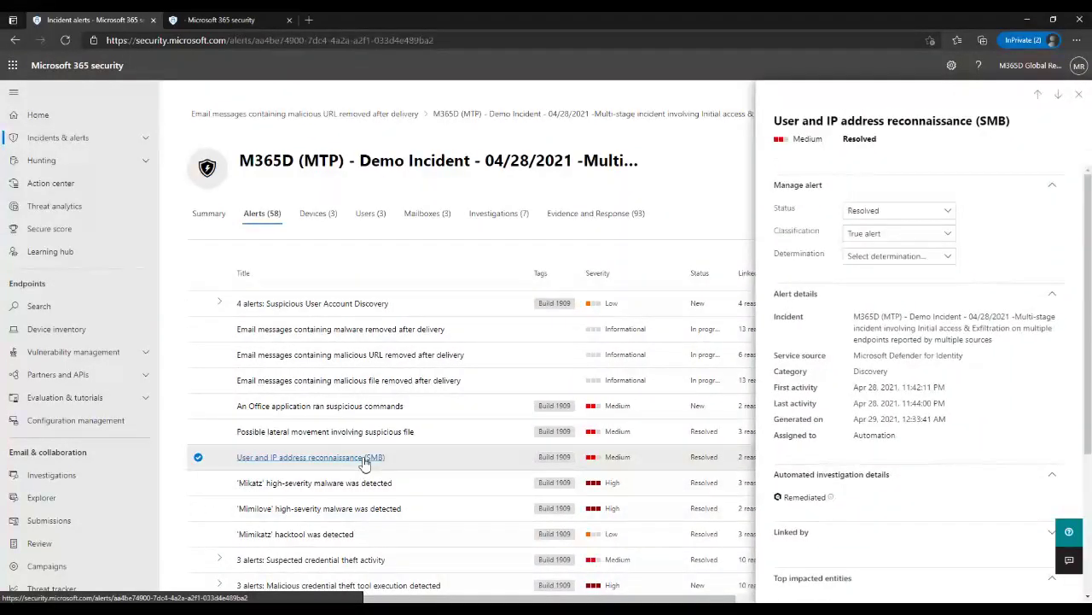
Step: View the full User and IP address reconnaissance (SMB) alert page, then go back to the Alerts tab
click(365, 460)
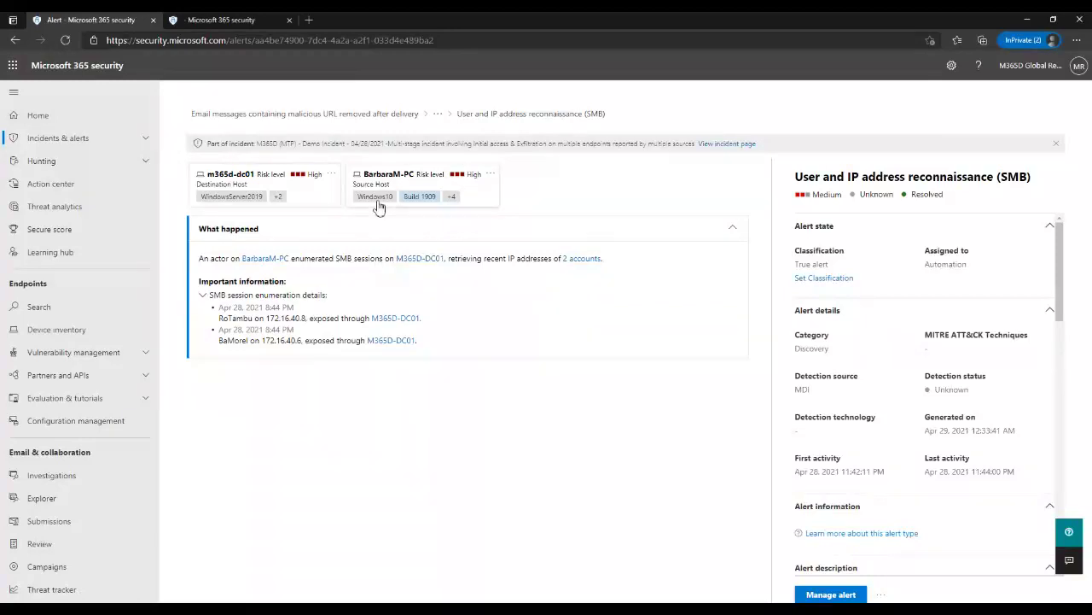
click(14, 40)
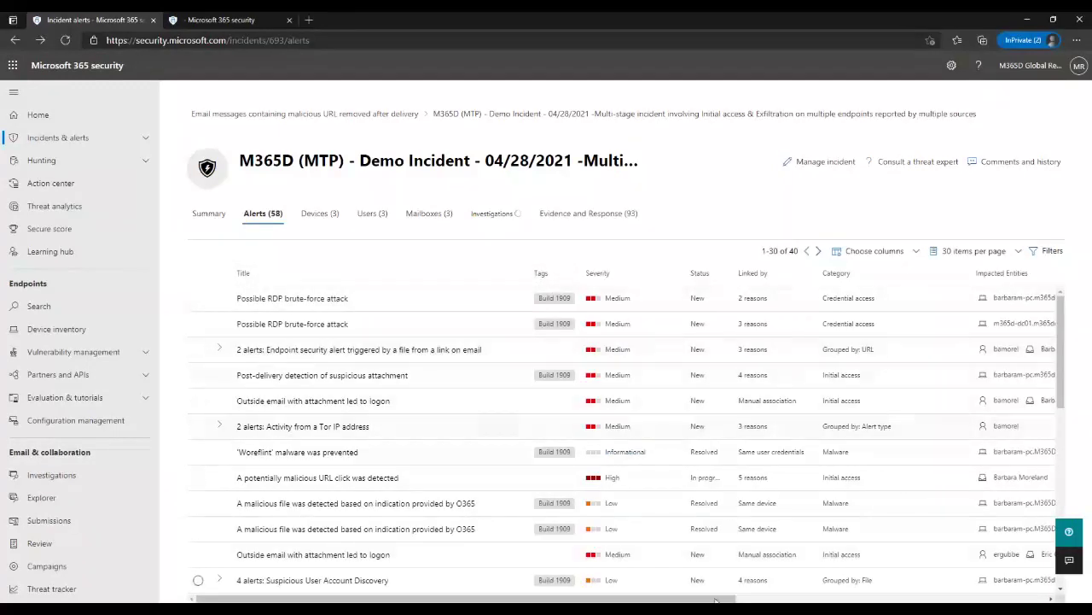
drag(715, 600, 842, 600)
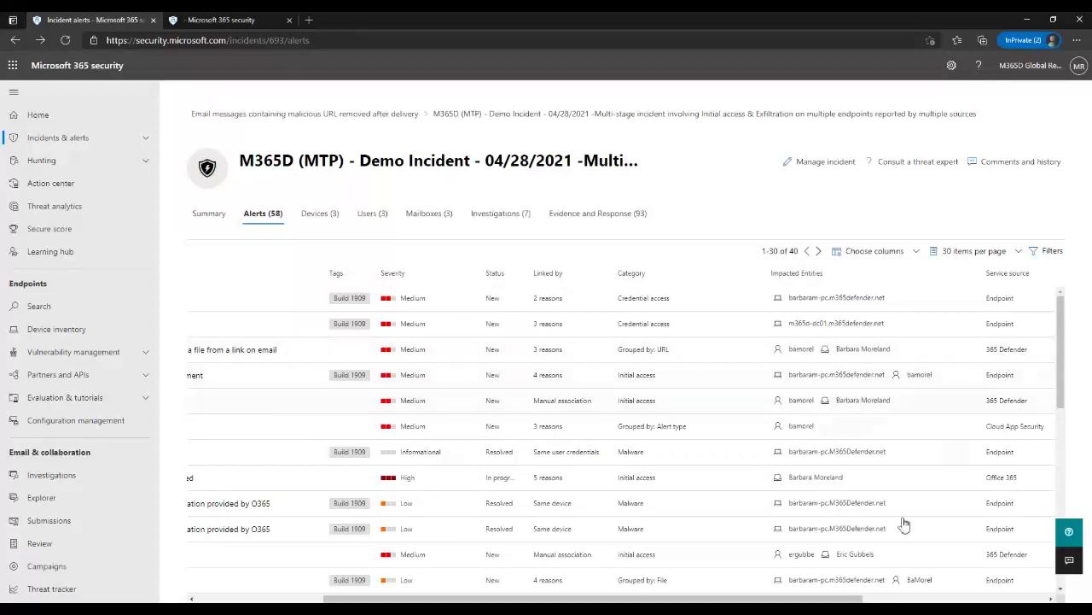
drag(849, 600, 728, 600)
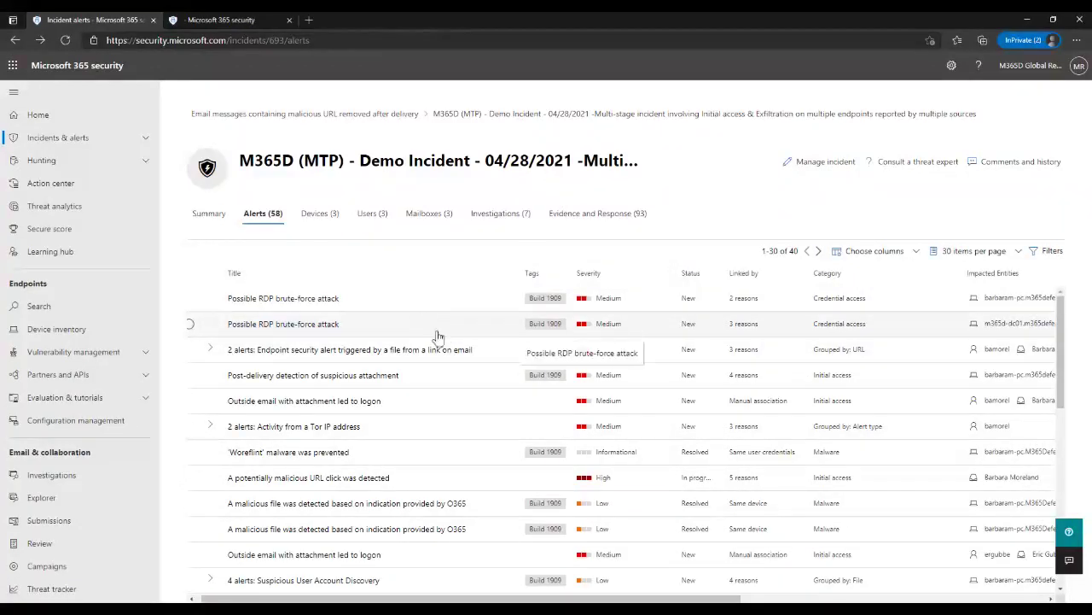
Step: From the incident's Users (3) list, open the Finance accountant's page (priority score 432, High identity risk)
click(372, 215)
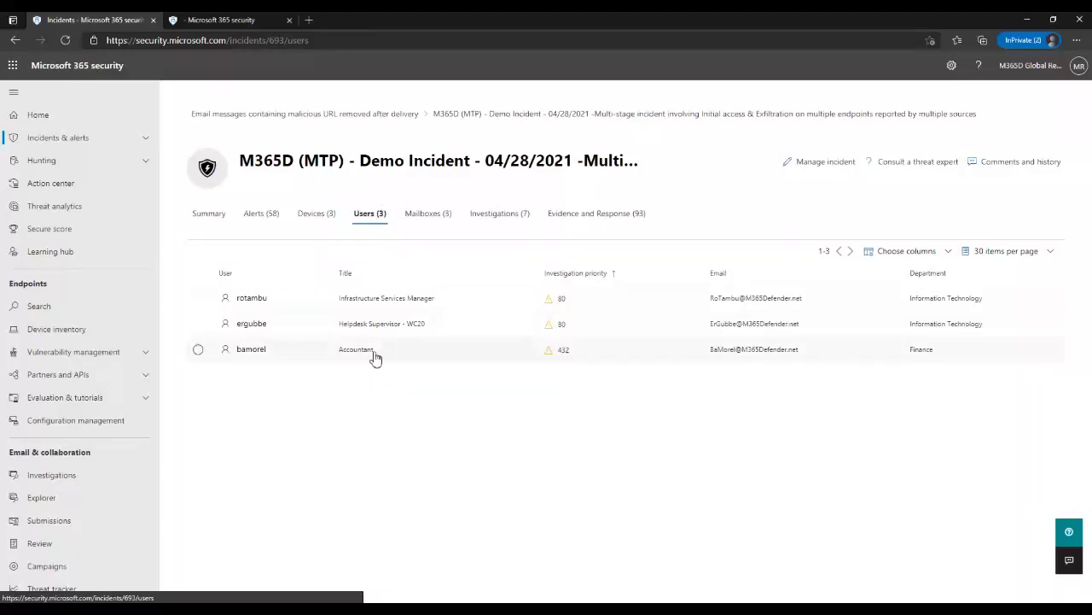
click(251, 350)
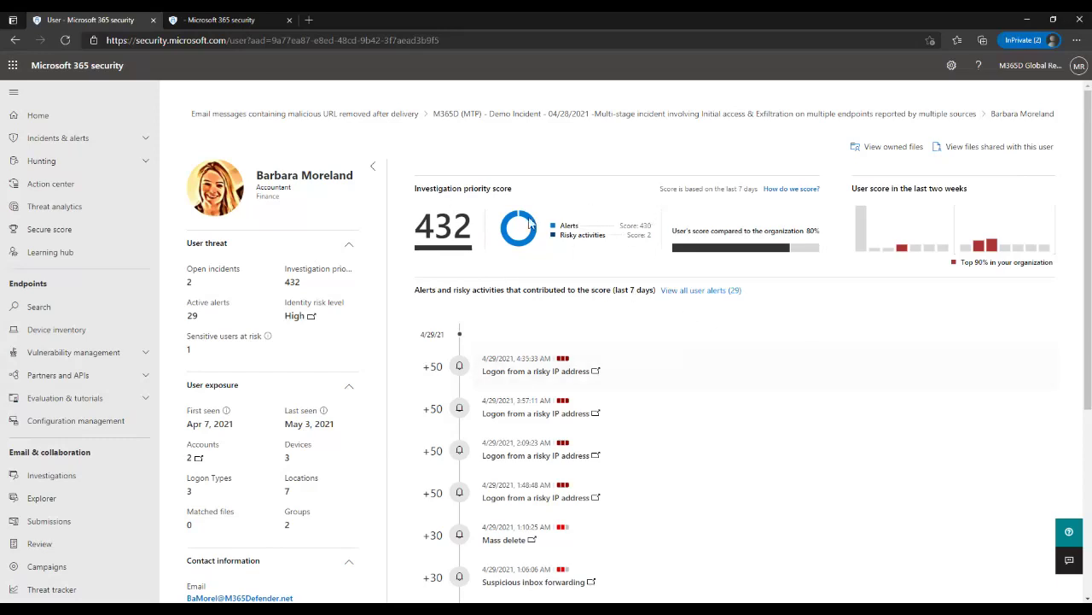
Step: Return to the incident overview and list its 7 automated investigations, three pending approval
click(493, 118)
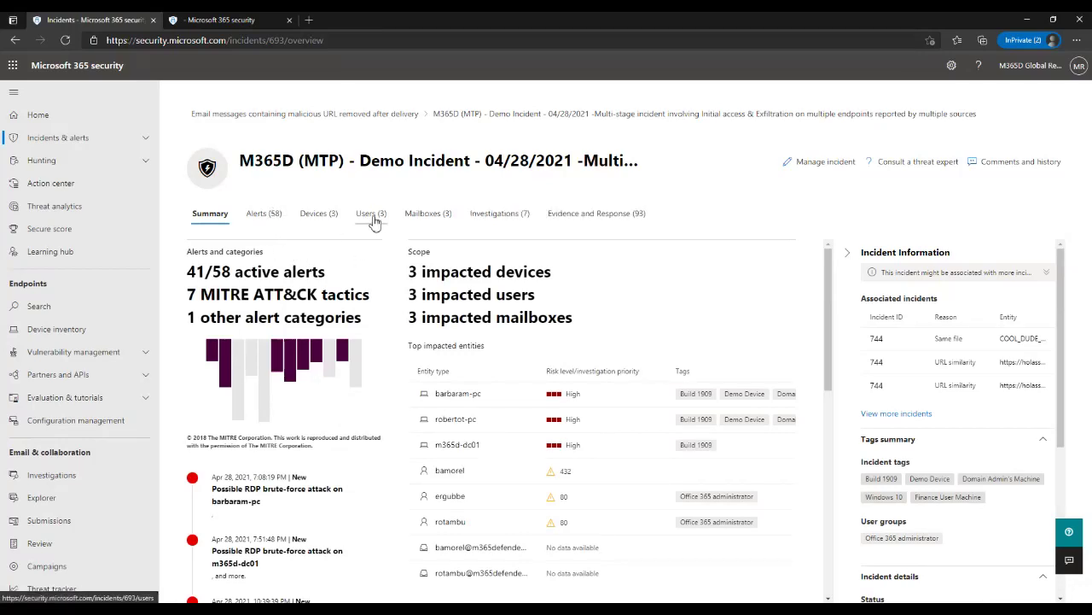
click(496, 216)
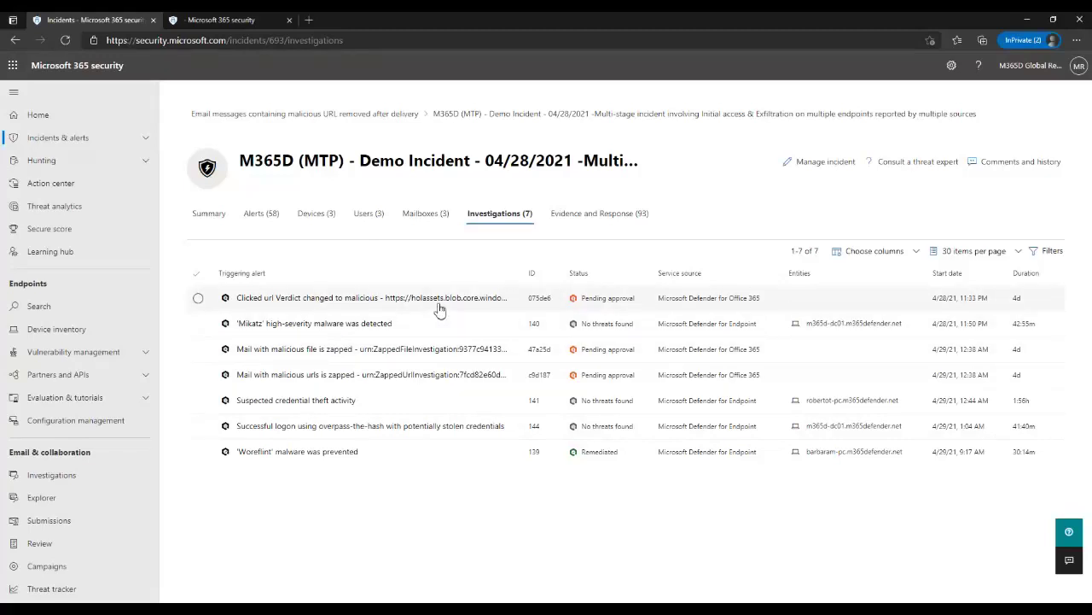
Step: Open the 'Clicked url Verdict changed to malicious' and Mikatz investigations in new browser tabs, viewing the first
right_click(409, 303)
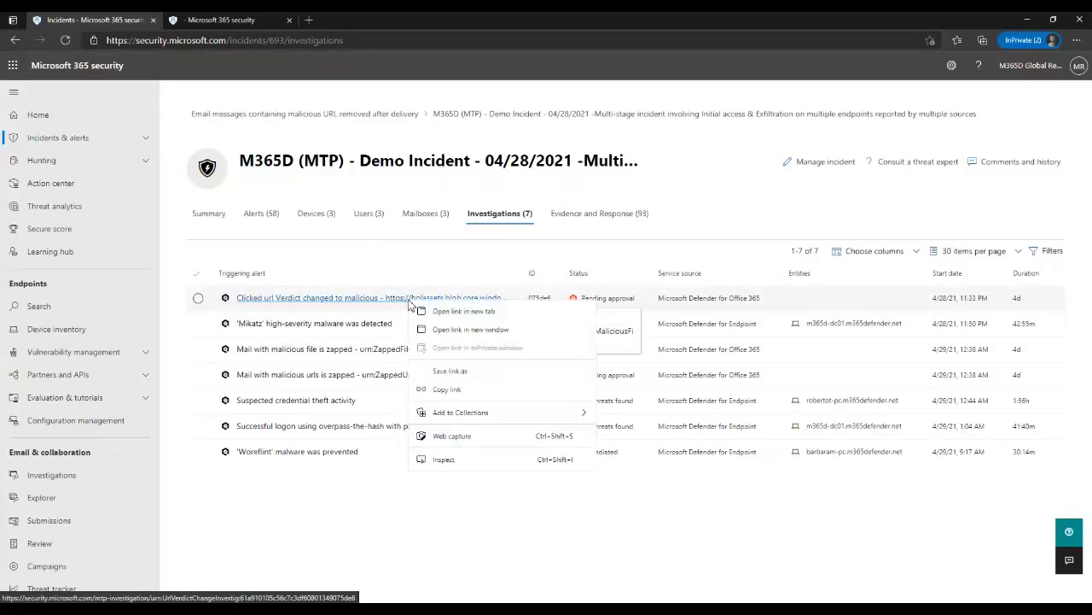
click(440, 312)
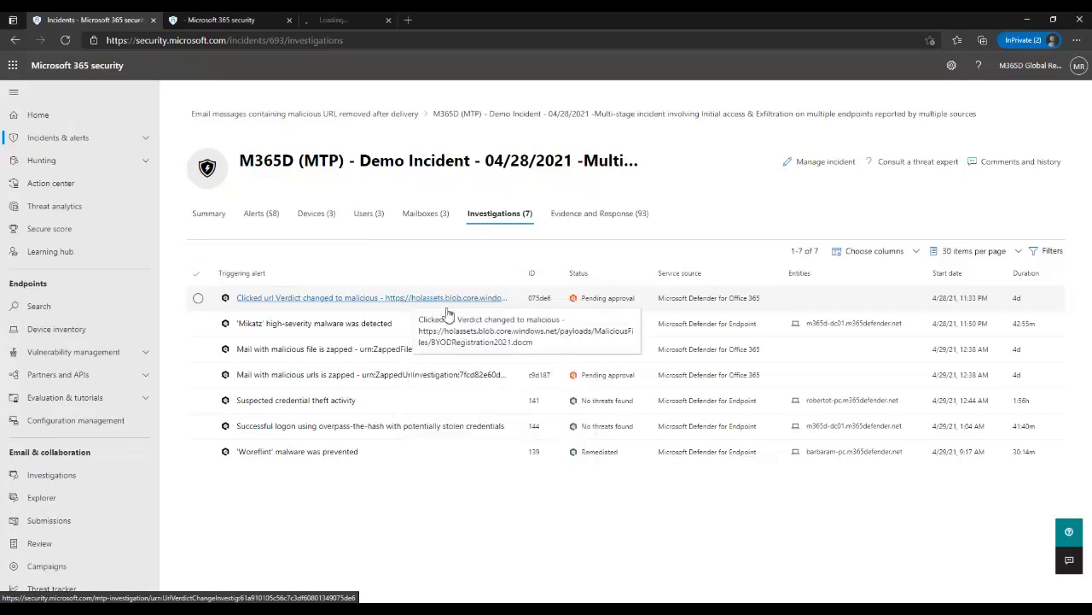
right_click(373, 325)
click(386, 333)
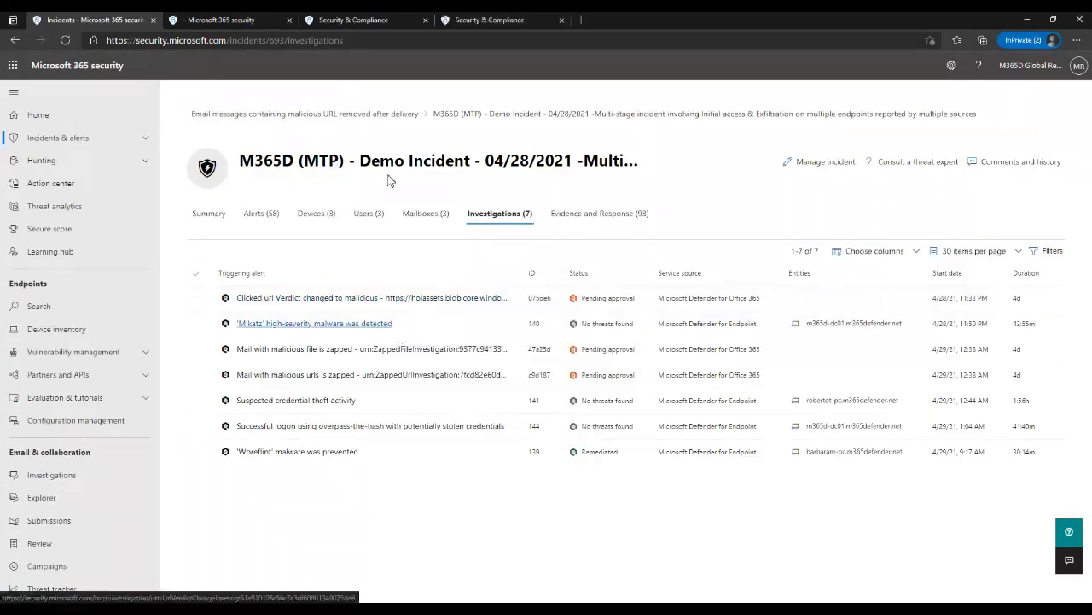
click(337, 21)
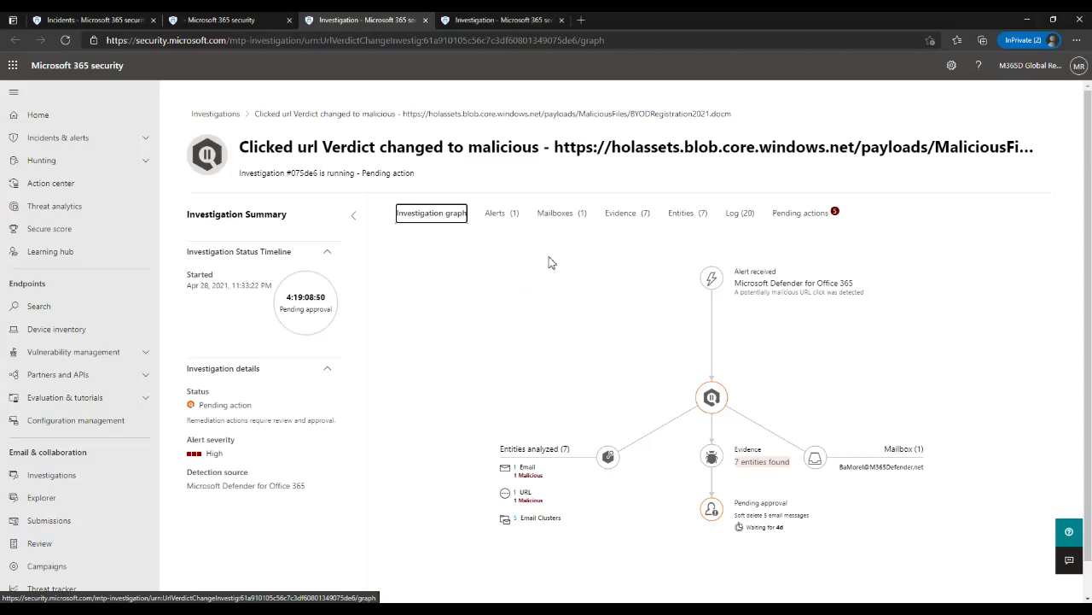
Step: Check the High-risk mailbox in the URL-verdict investigation and the device in the Mikatz investigation
click(559, 215)
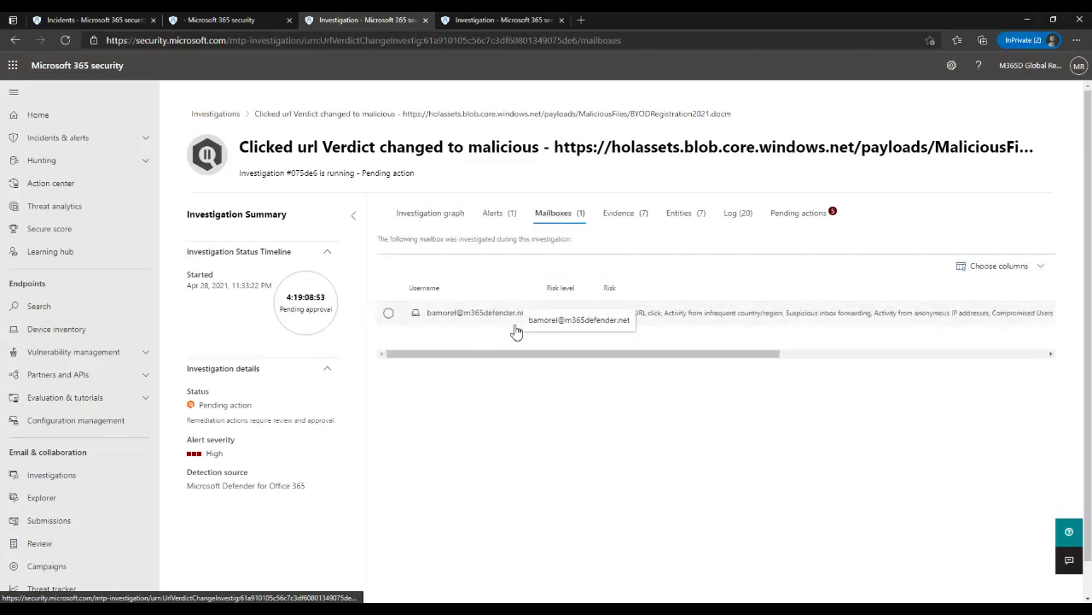
click(495, 21)
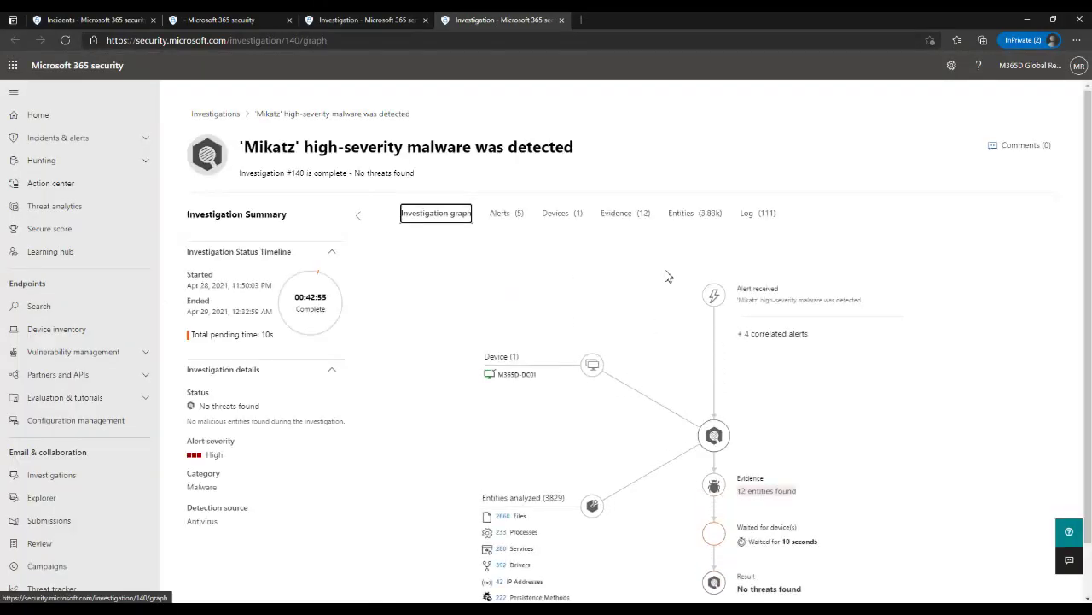
click(562, 214)
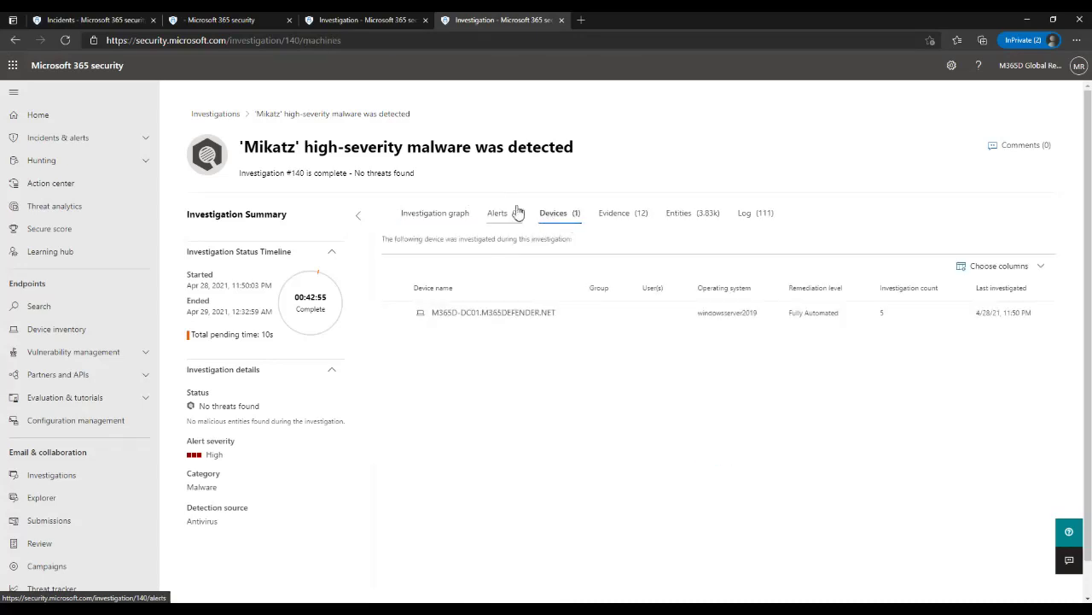
click(401, 20)
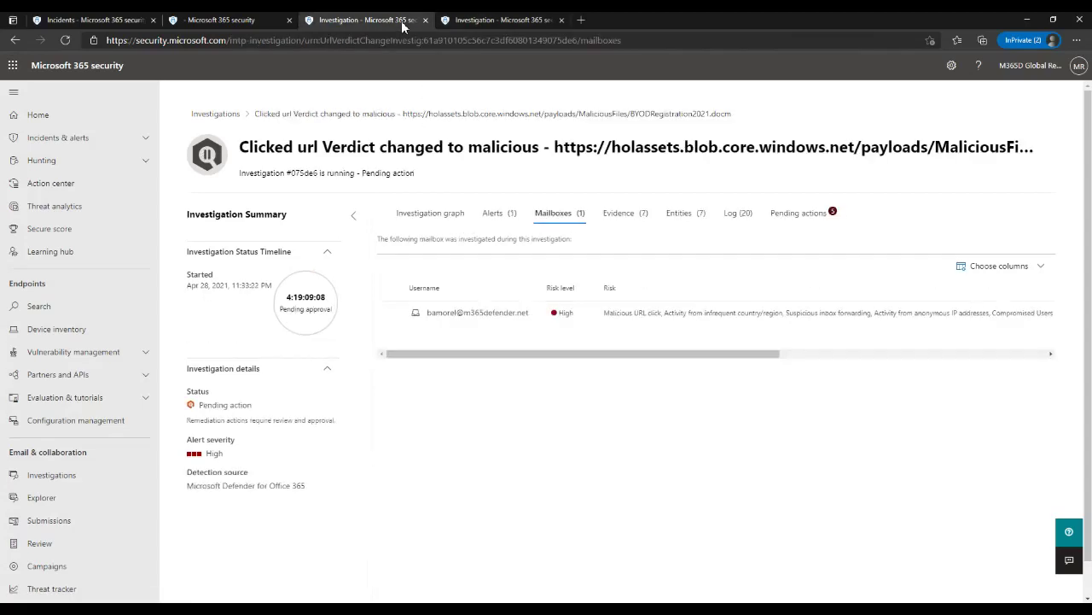
Step: View the pending Soft delete emails (5) action, then return to the Home overview
click(801, 221)
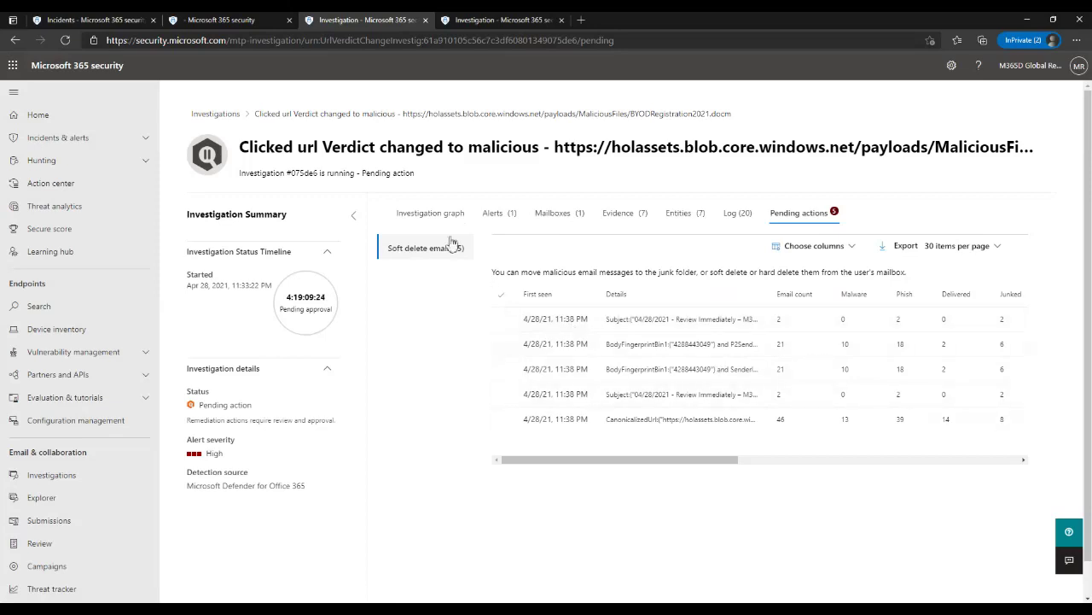
click(71, 123)
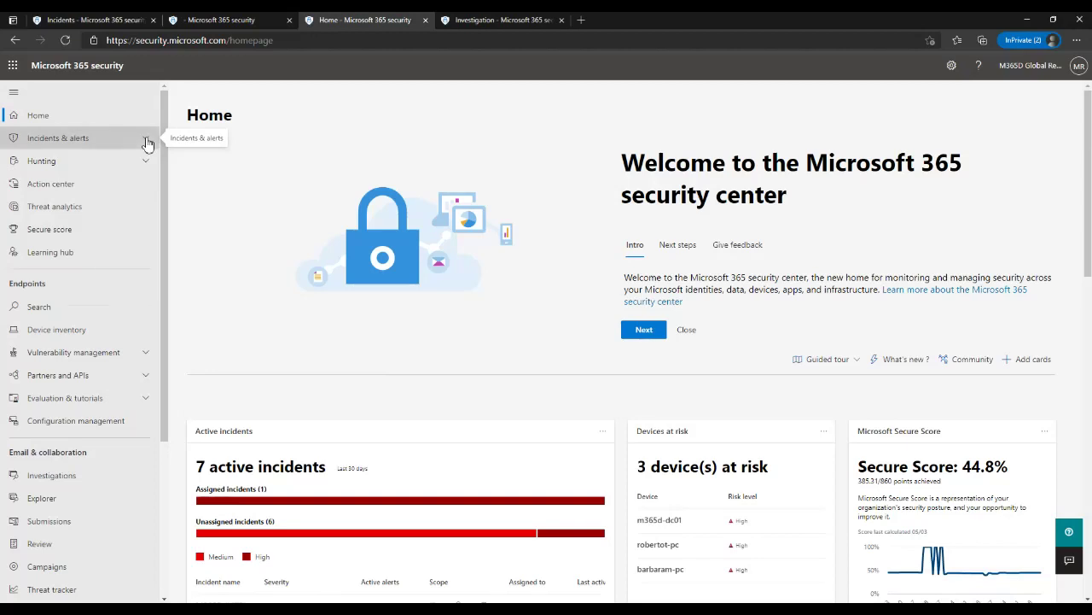
Step: Open Alerts under Incidents & alerts and scroll the week's New alerts, starting with Activity from infrequent country
click(147, 139)
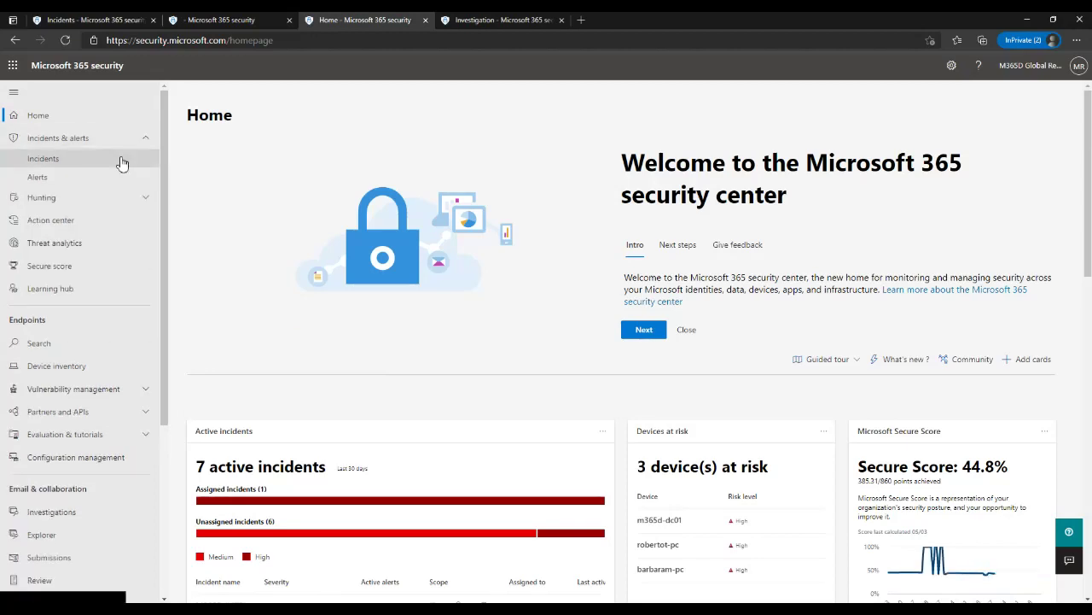
click(75, 182)
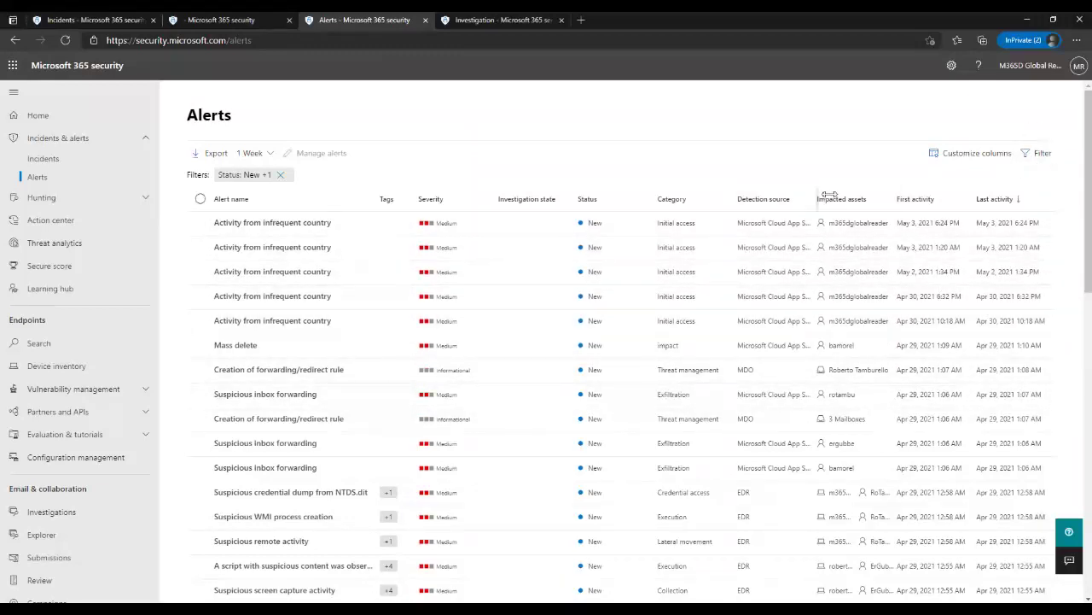
scroll(772, 245, down, 2)
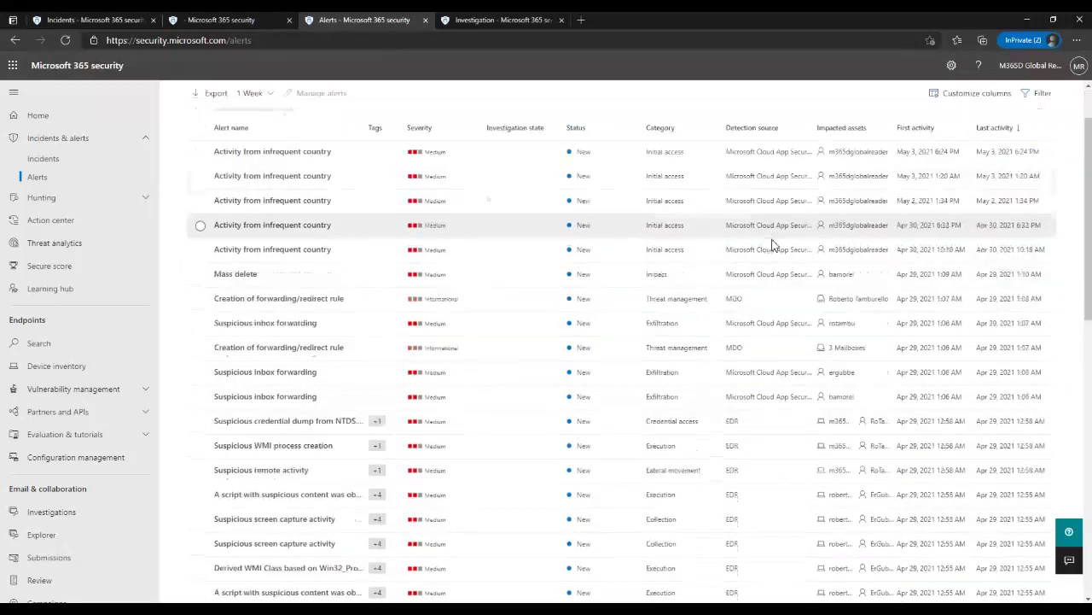
scroll(772, 245, down, 3)
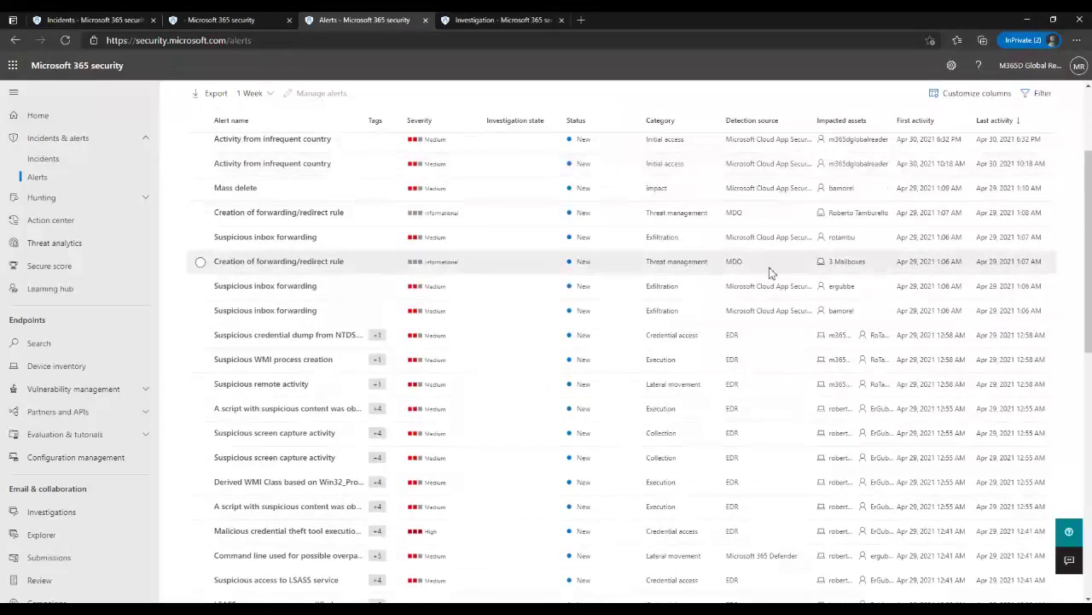
scroll(770, 272, up, 5)
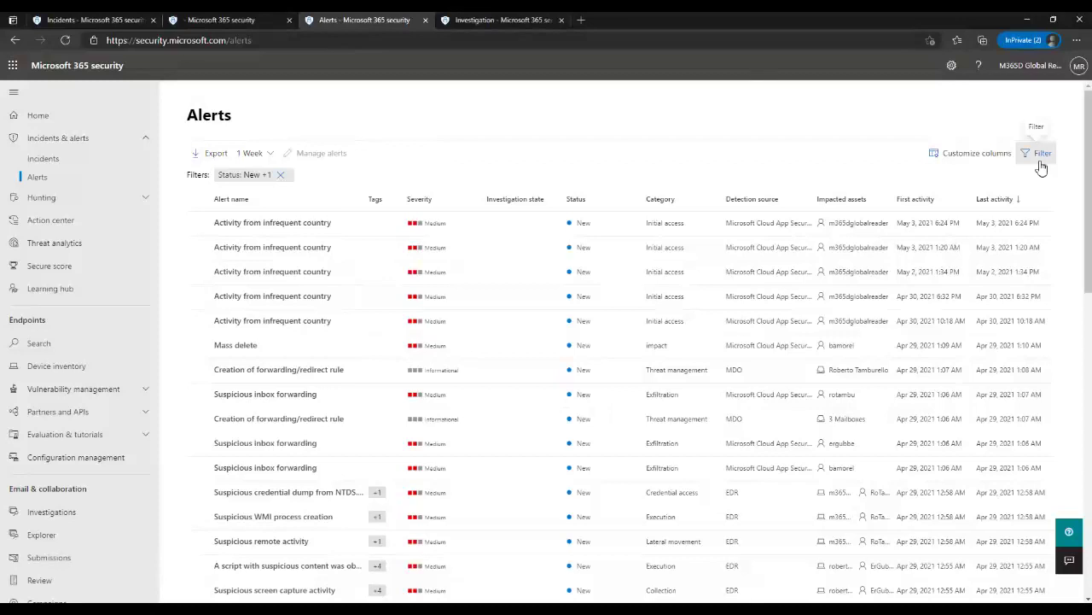
Step: Look through the alert Filter pane and Policy choices, then cancel without applying any filter
click(1040, 161)
scroll(806, 358, down, 2)
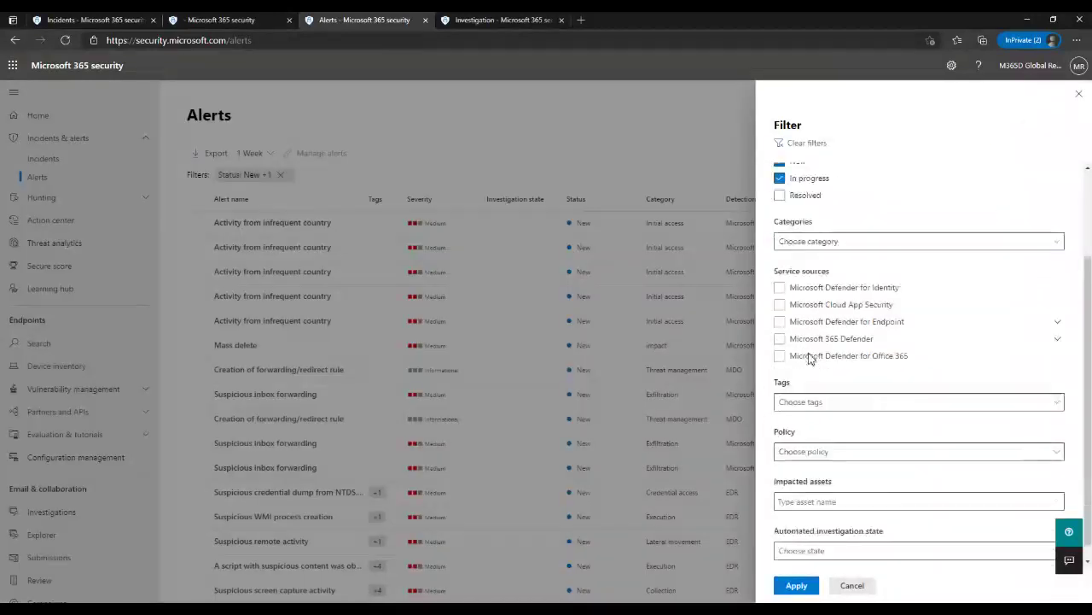
click(874, 437)
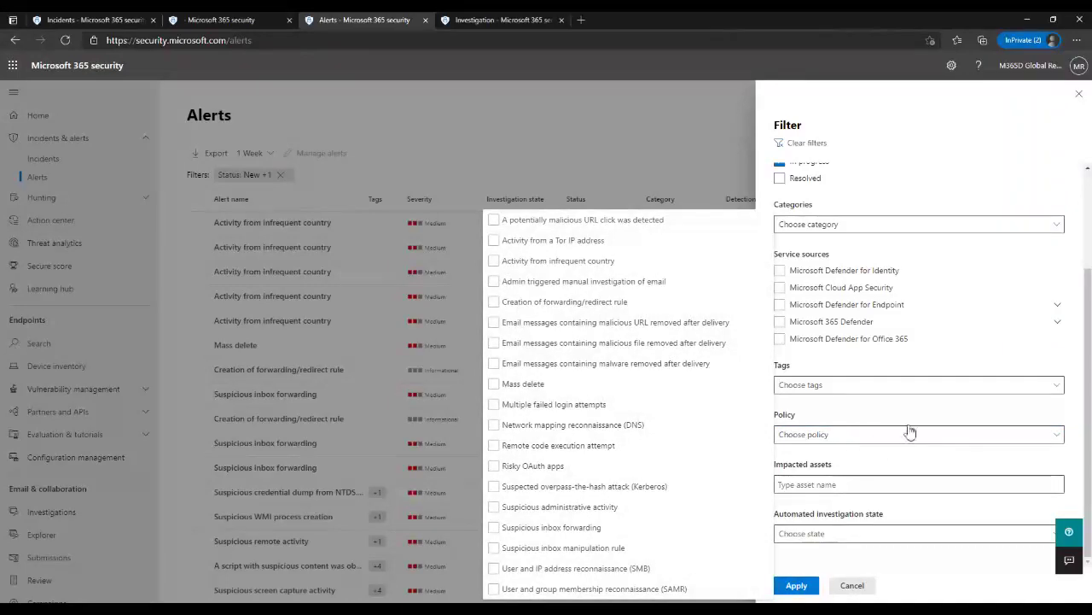
click(908, 421)
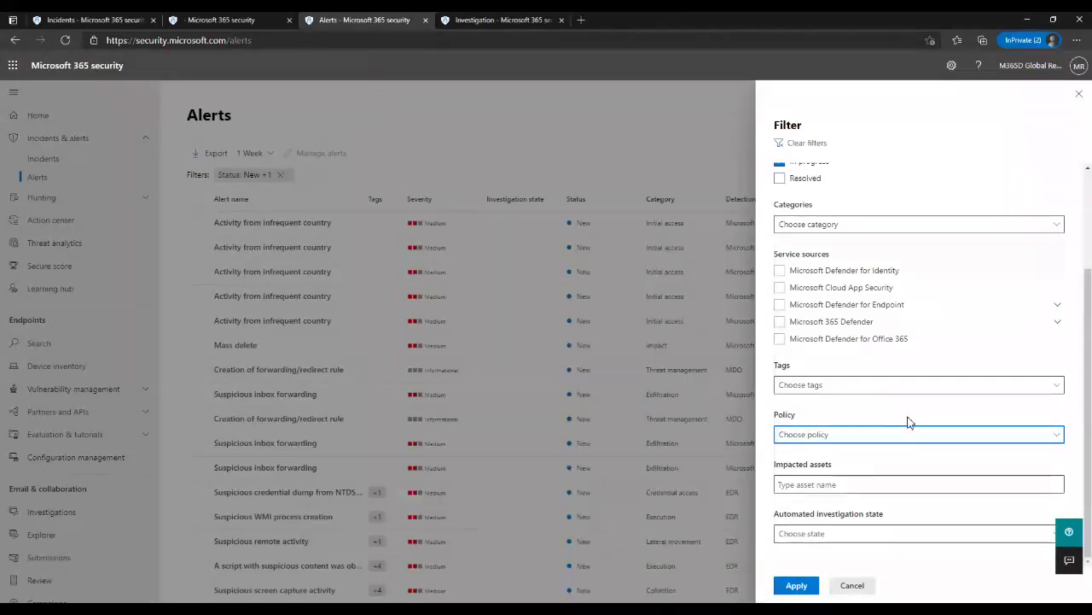
scroll(912, 316, up, 3)
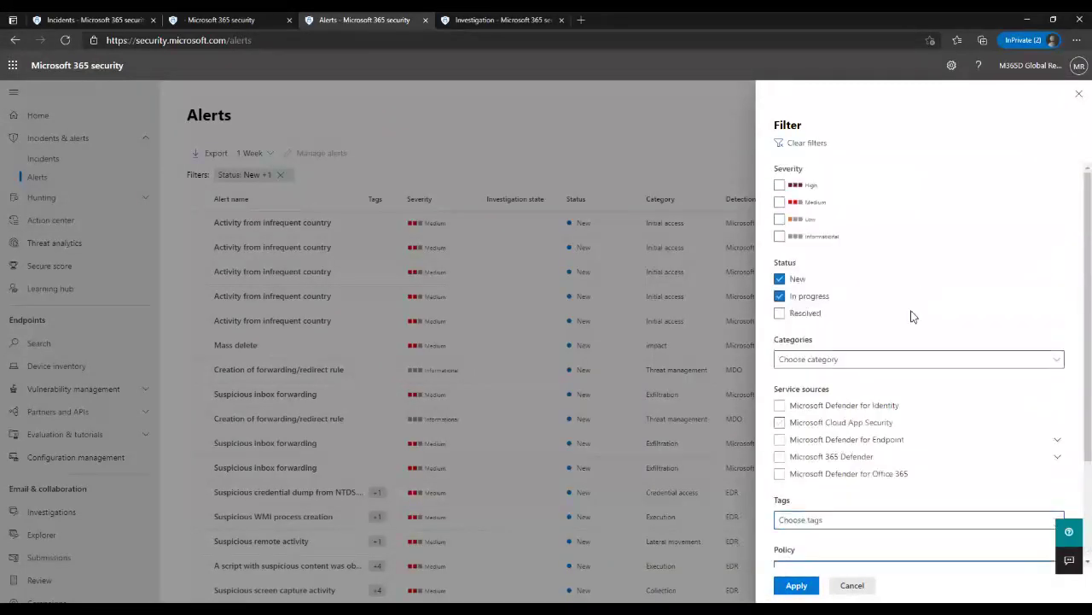
scroll(911, 316, down, 3)
click(852, 584)
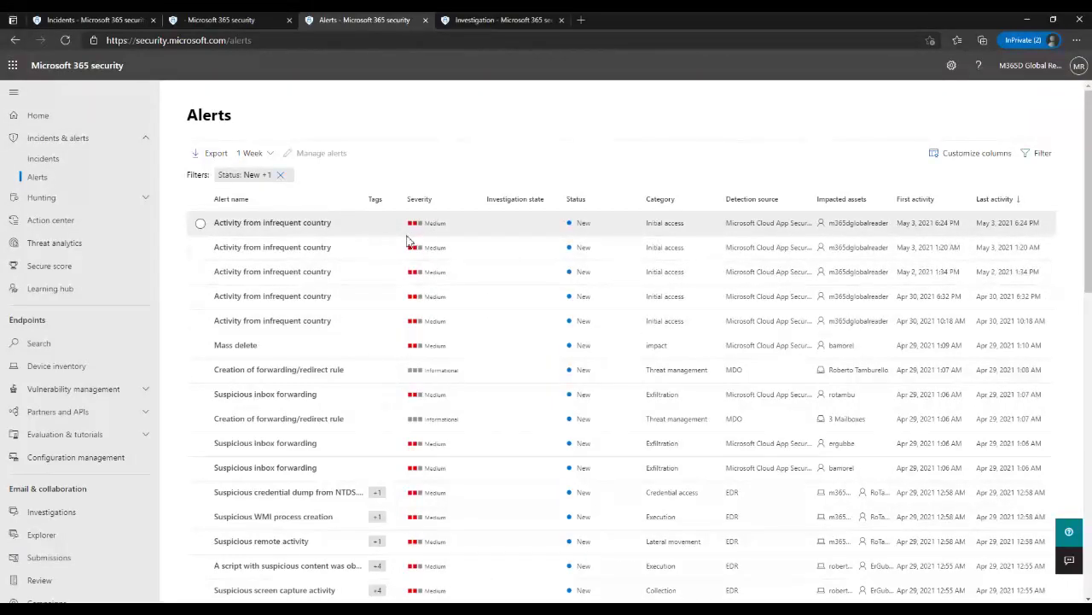
Step: View the 'Creation of forwarding/redirect rule' alert's details, then go back to the Home overview
click(277, 375)
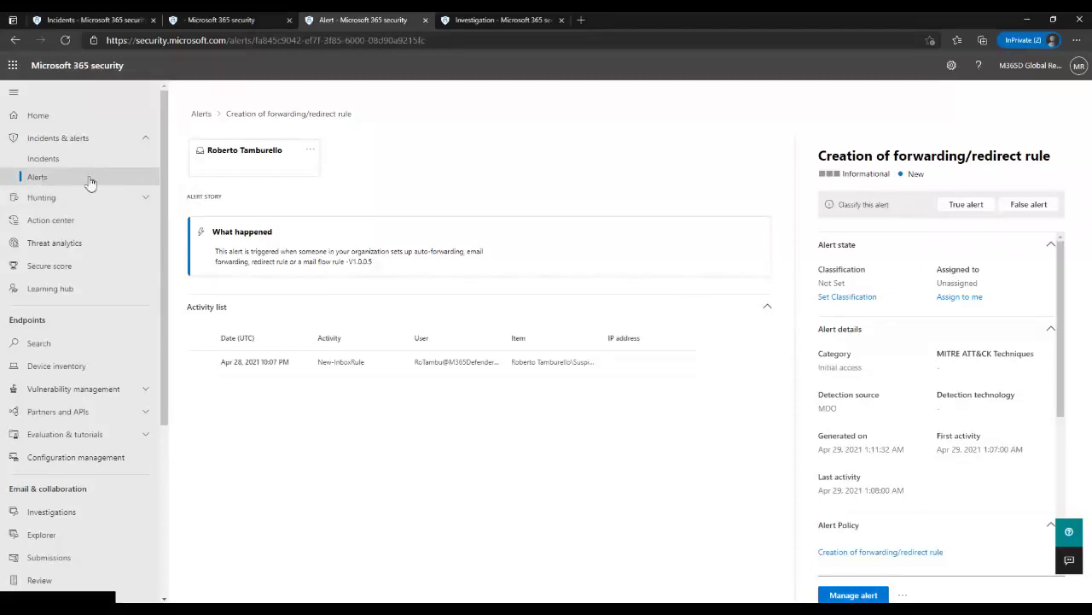
click(62, 124)
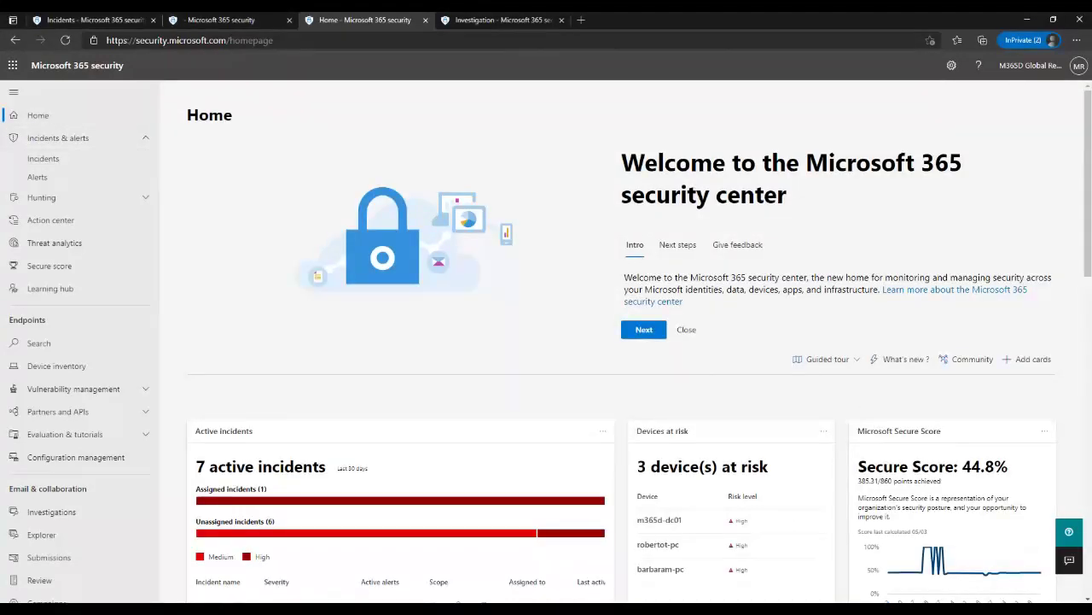
Step: Scroll through the Learning hub's Learning paths and Microsoft 365 Defender video series
click(88, 296)
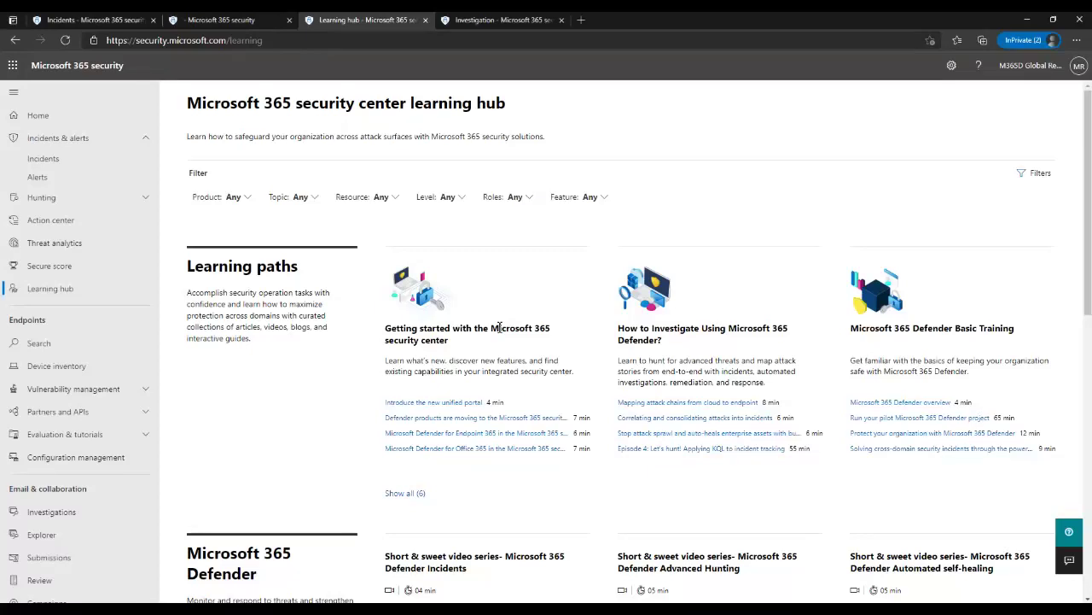
scroll(487, 362, down, 3)
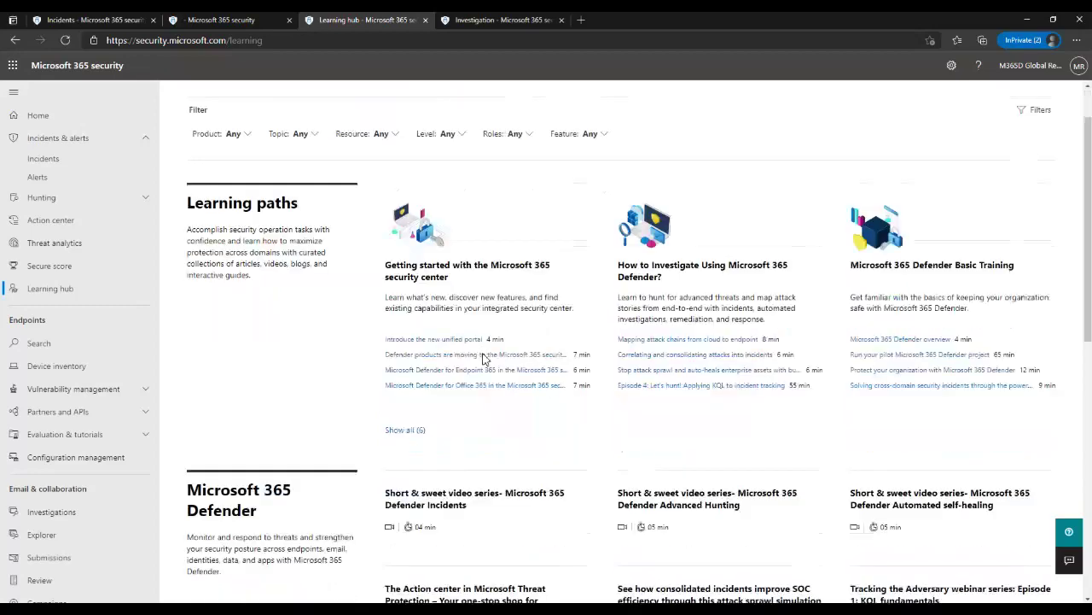
scroll(487, 358, down, 1)
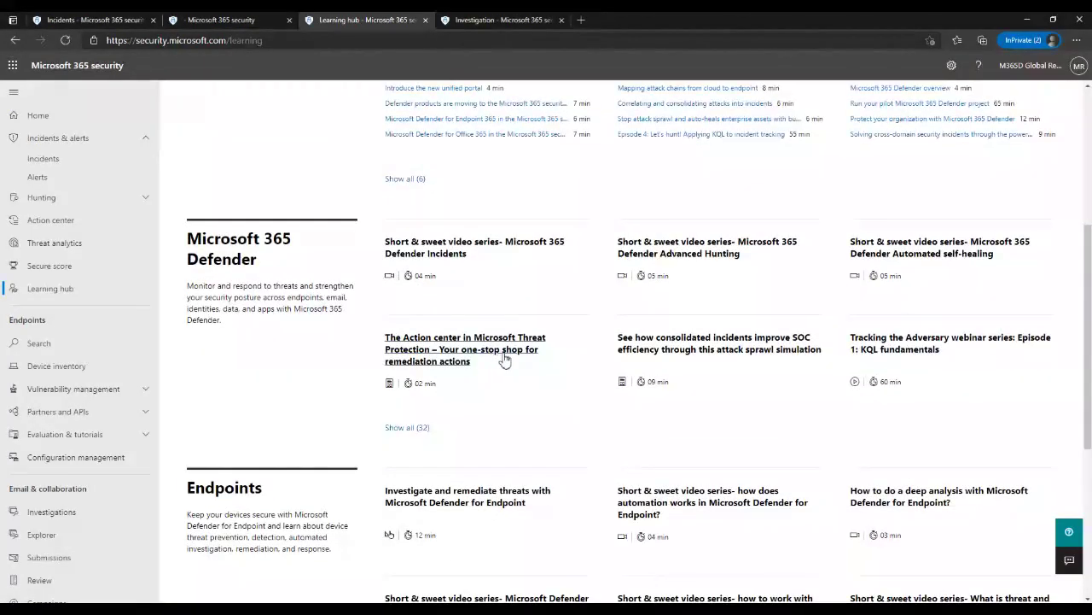
scroll(521, 357, down, 2)
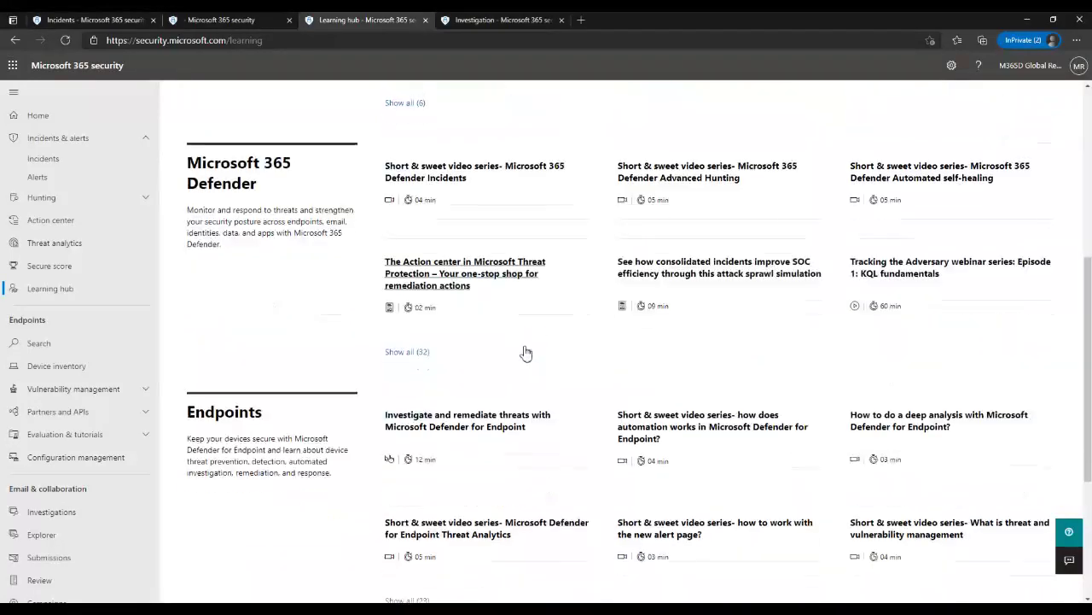
scroll(528, 354, up, 6)
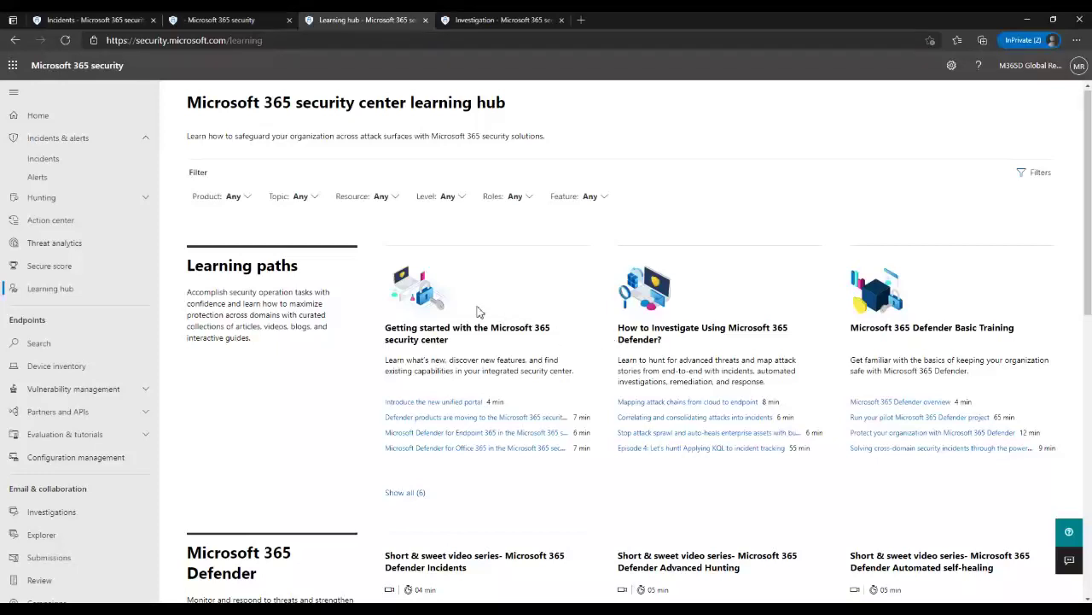
scroll(484, 312, down, 2)
scroll(482, 309, up, 1)
scroll(485, 308, down, 1)
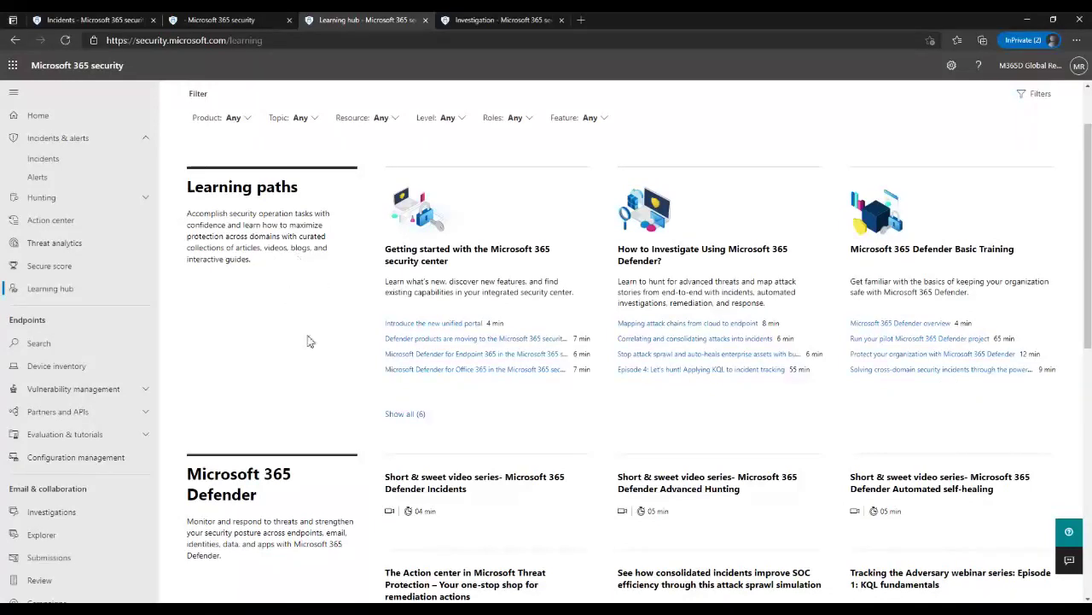
Step: Show all 6 learning paths, scroll through the sections, then scroll back up
click(407, 415)
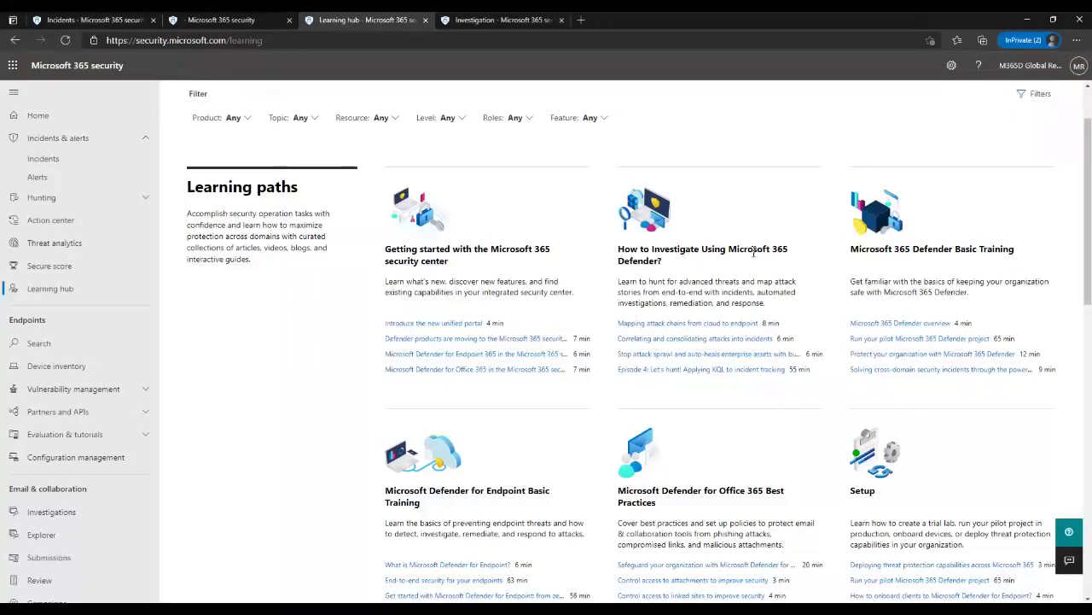
scroll(725, 294, down, 1)
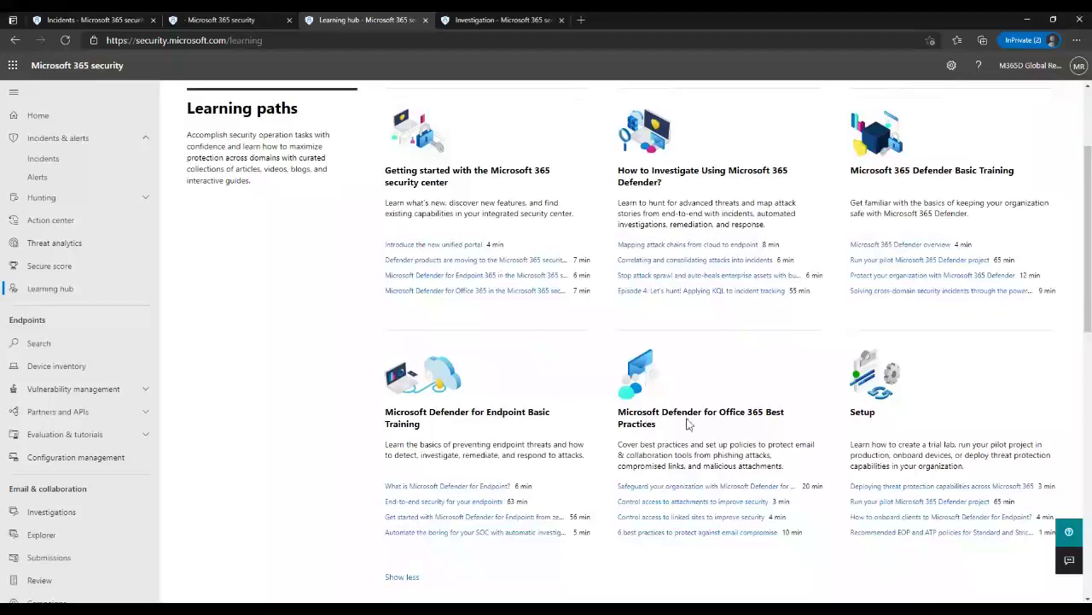
scroll(559, 314, down, 4)
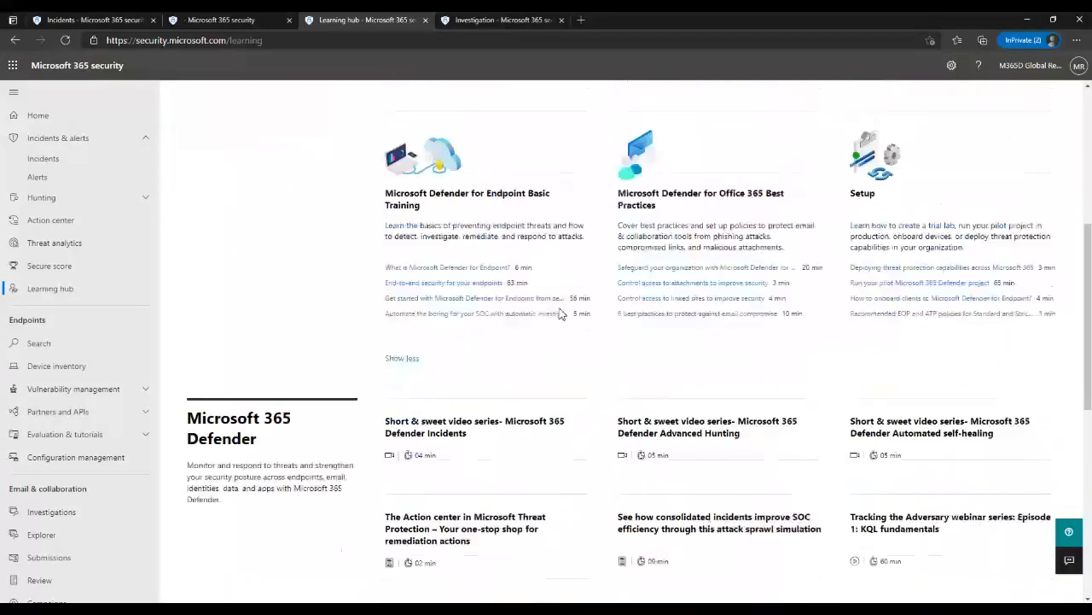
scroll(602, 300, down, 1)
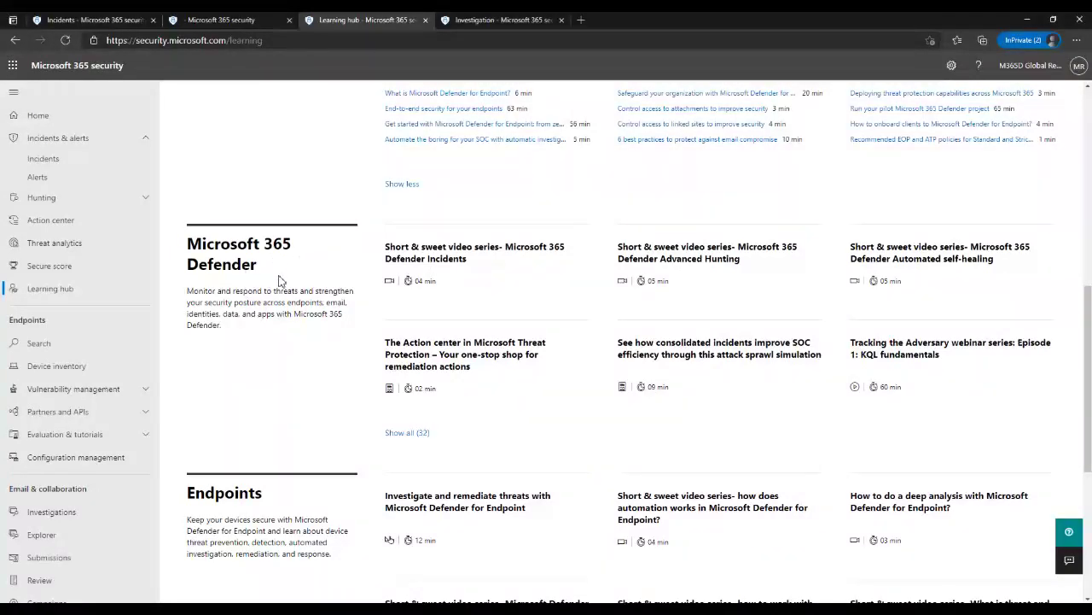
scroll(278, 280, down, 4)
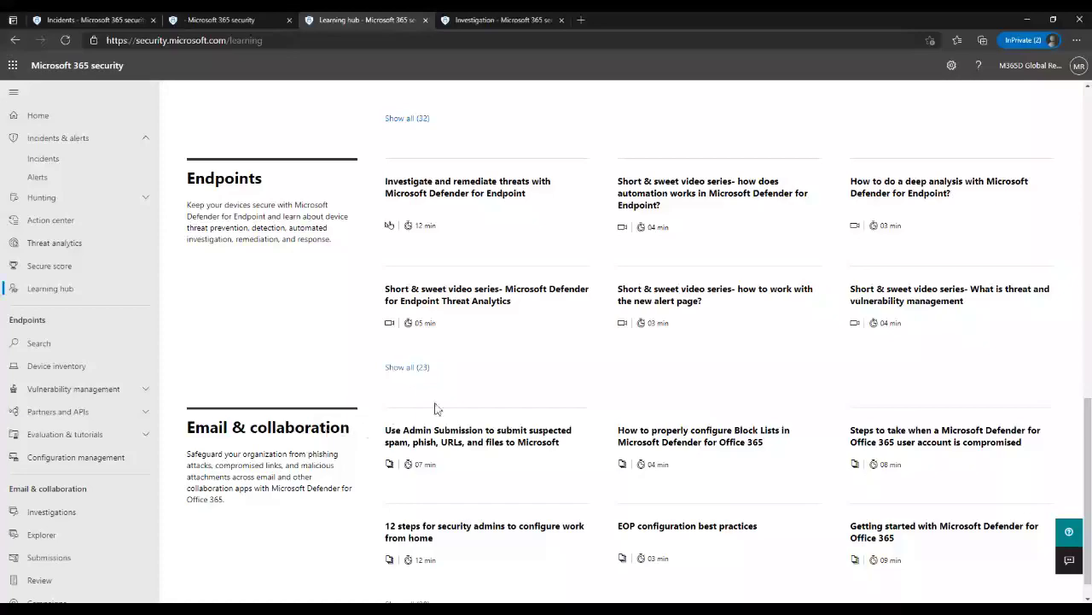
scroll(555, 278, up, 10)
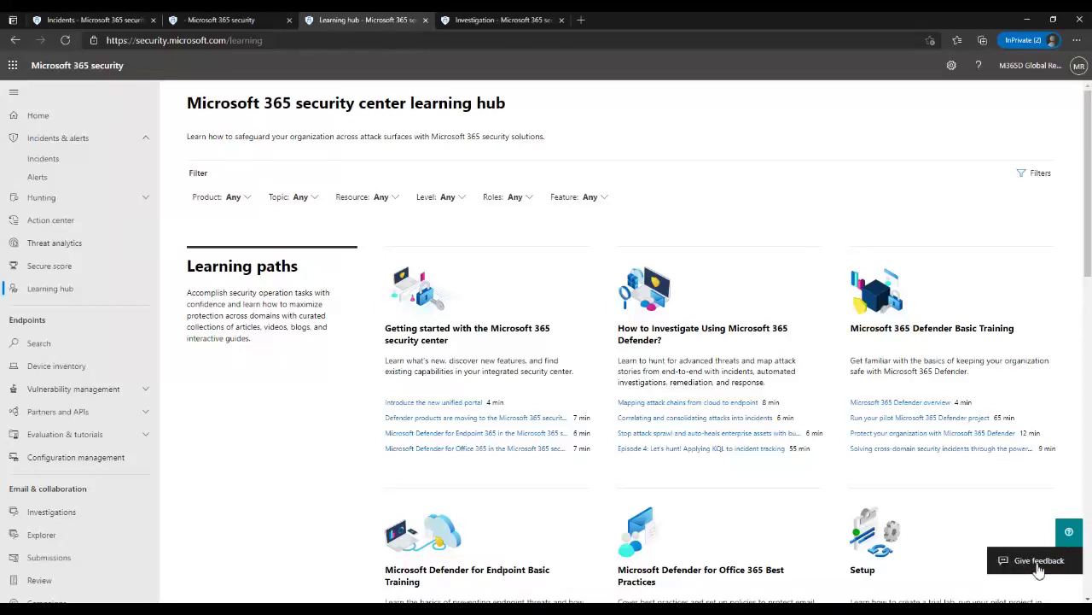
click(1040, 561)
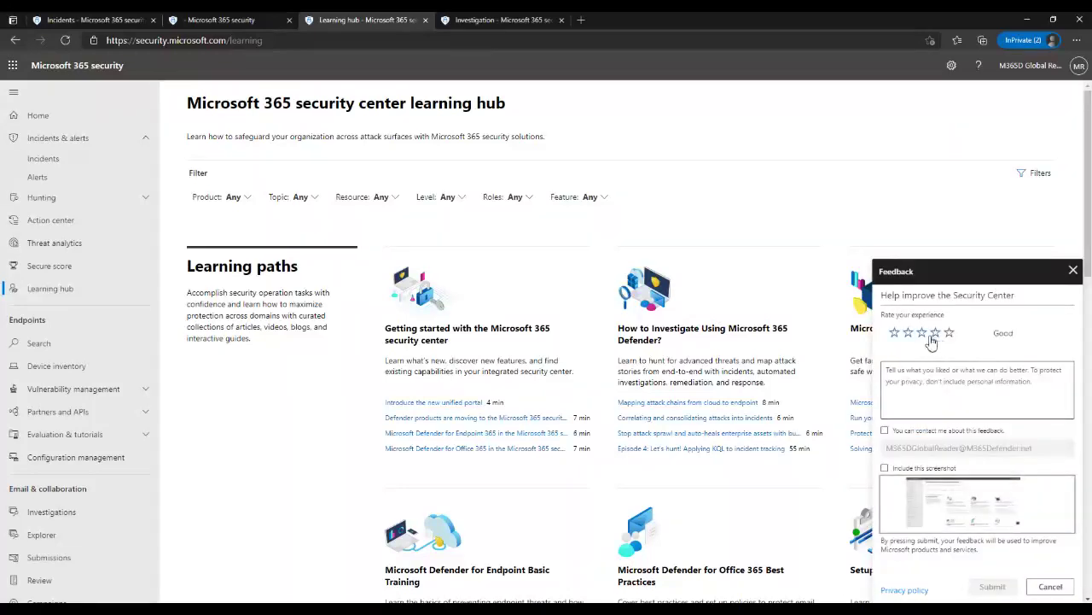
click(923, 369)
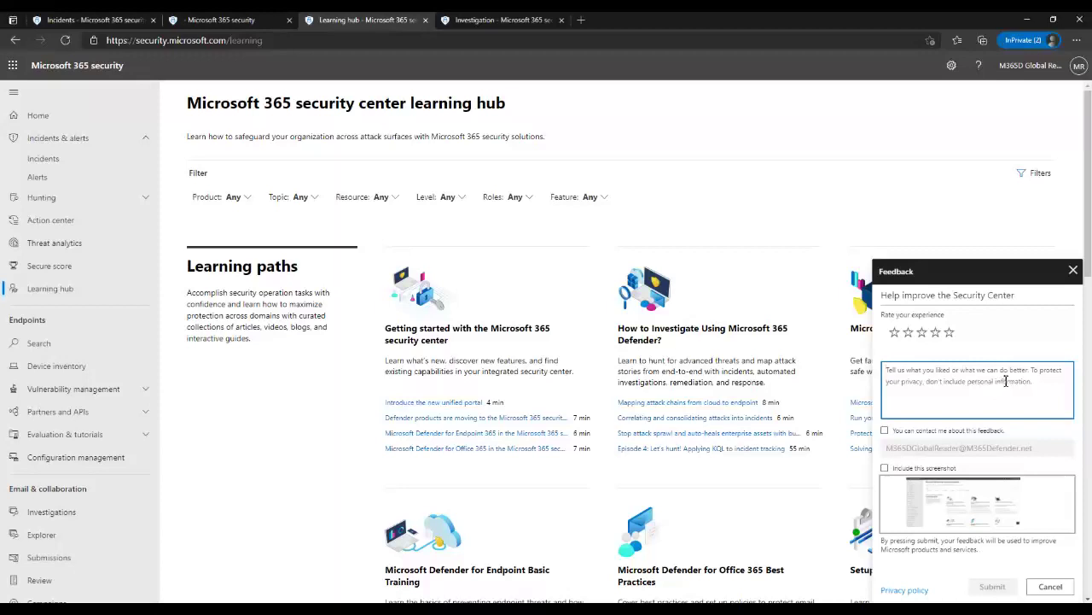
click(886, 432)
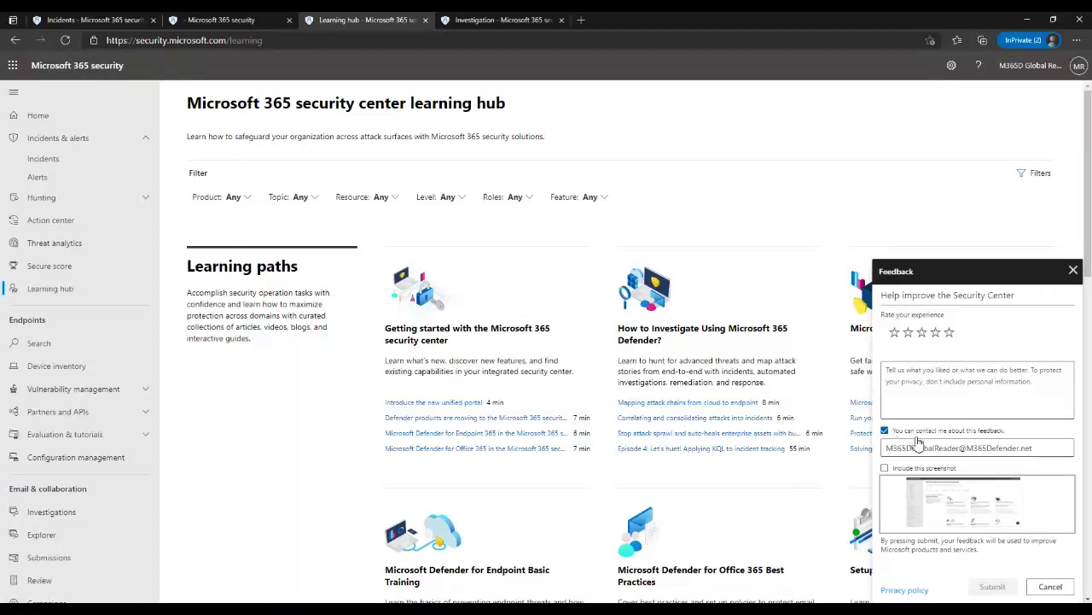
click(885, 469)
click(886, 469)
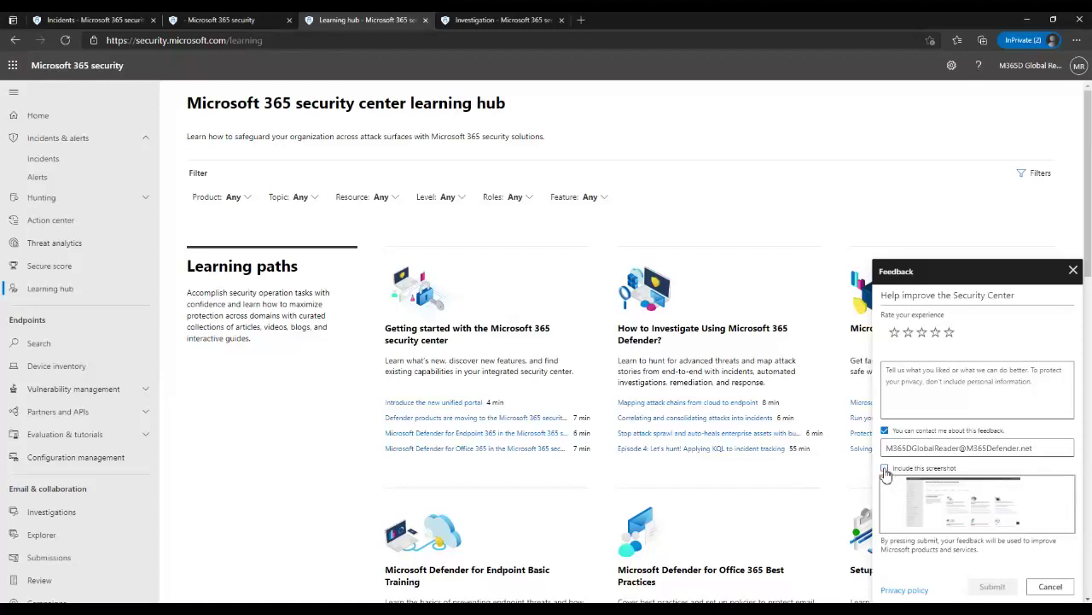
click(885, 431)
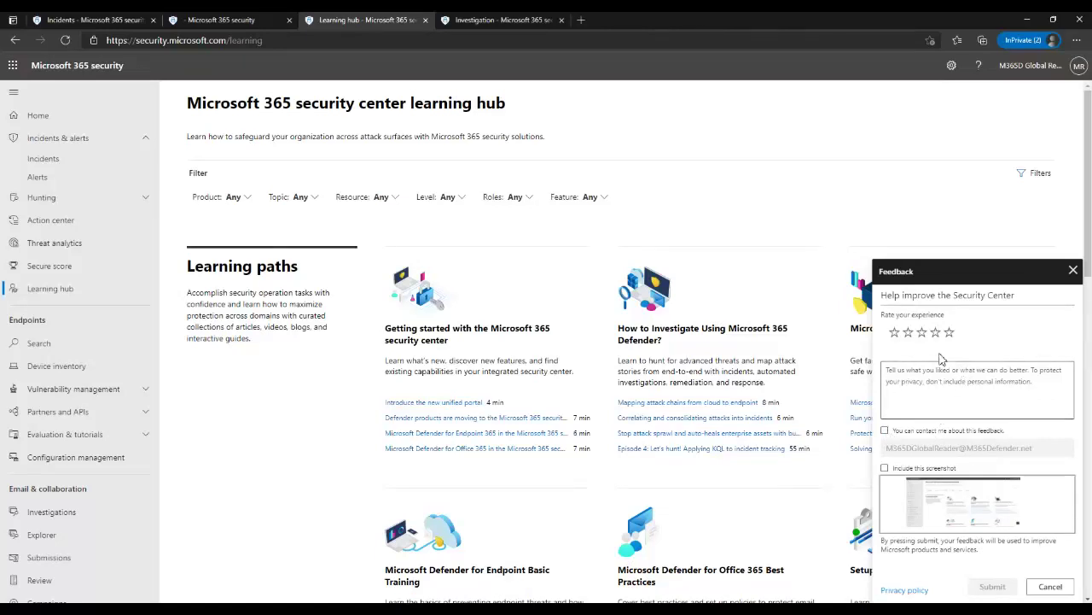
click(1073, 272)
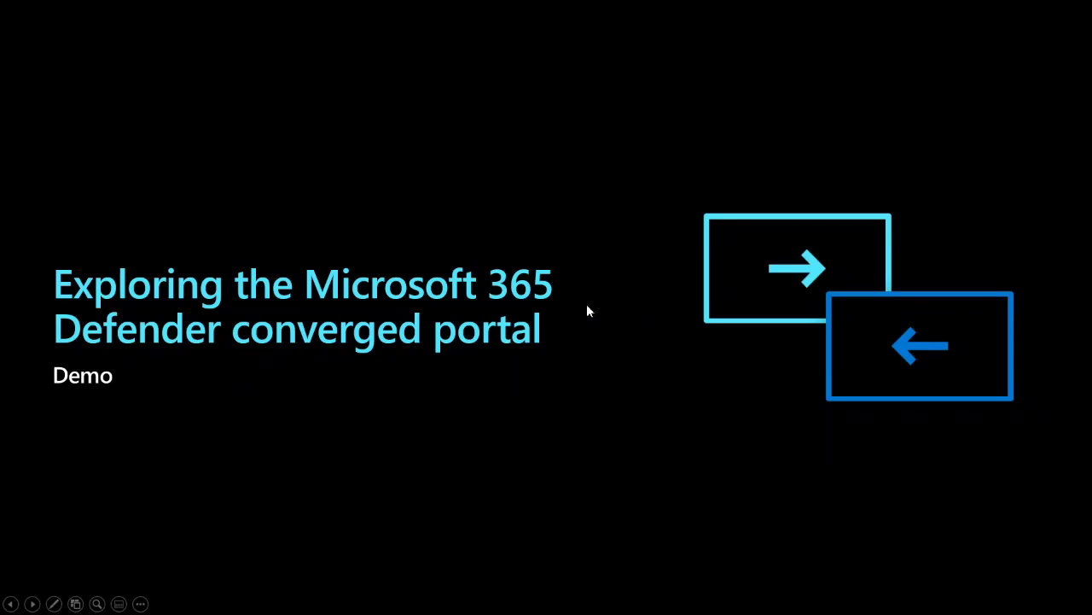
Step: Move the slideshow through the Threat Analytics slide to the 'RBAC – support custom roles' slide
click(651, 227)
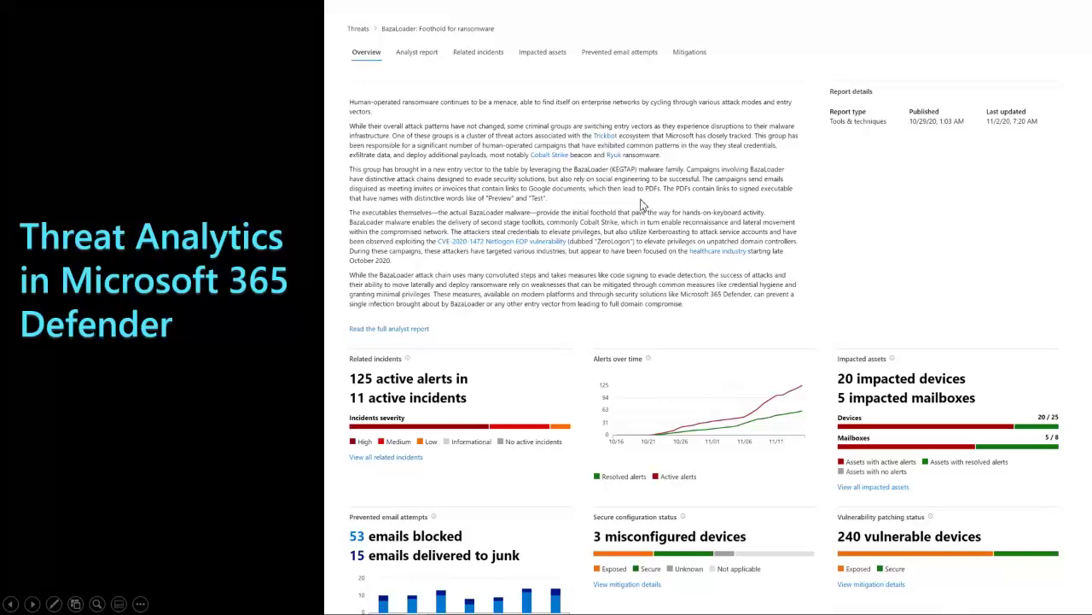
click(799, 323)
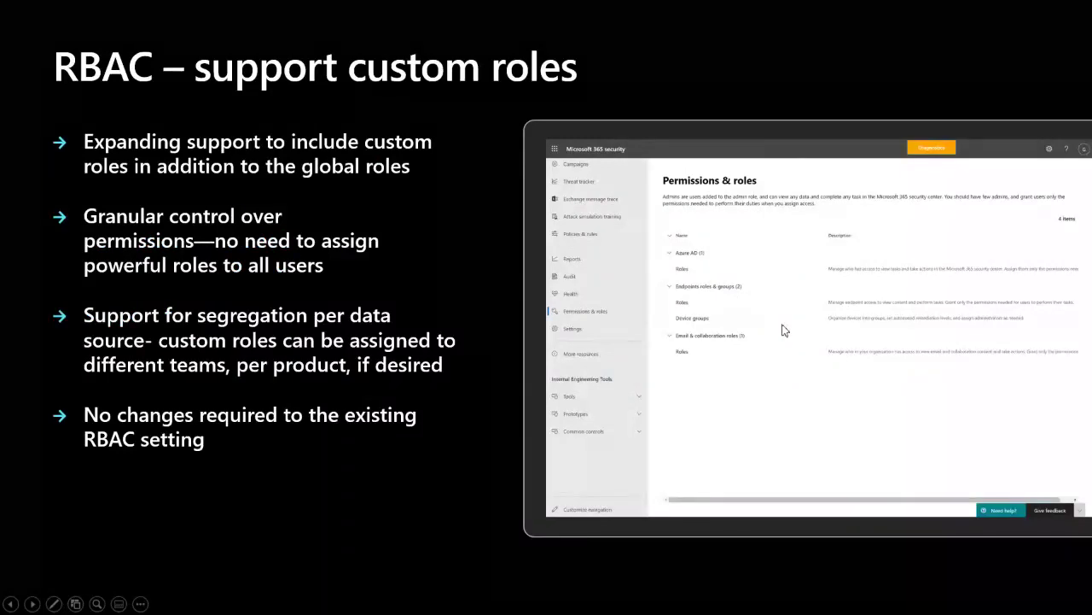